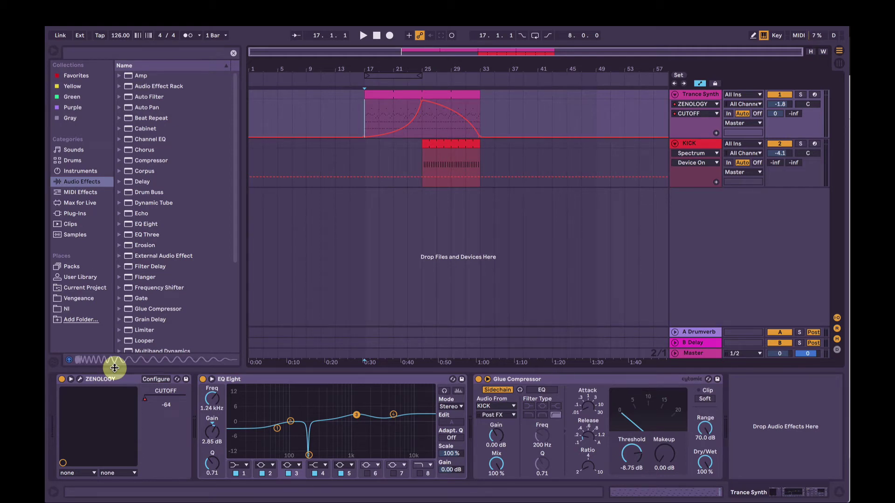
Step: View the ZENOLOGY synth's Trance Arp Final patch and play the arrangement from bar 17 as a reference
click(71, 379)
click(79, 379)
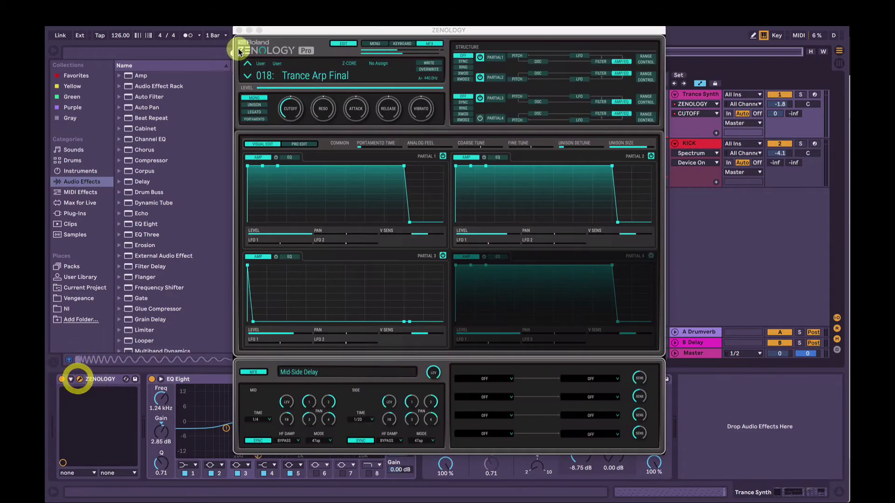
click(238, 30)
click(366, 104)
key(space)
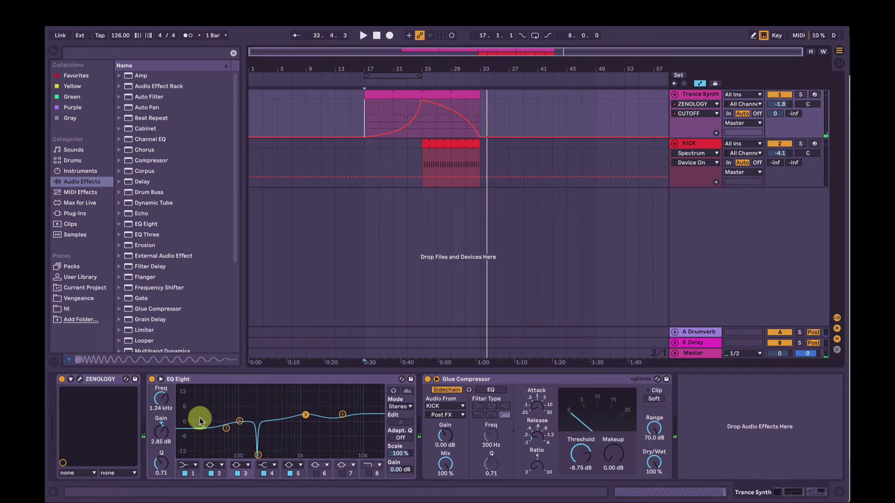
Step: Turn off the EQ Eight on the Trance Synth track and enable looping over bars 17 to 25
click(210, 379)
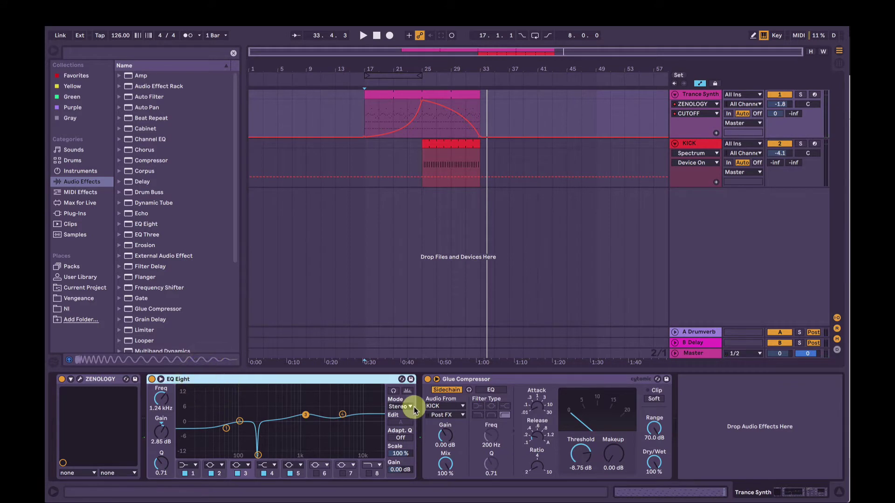
click(151, 379)
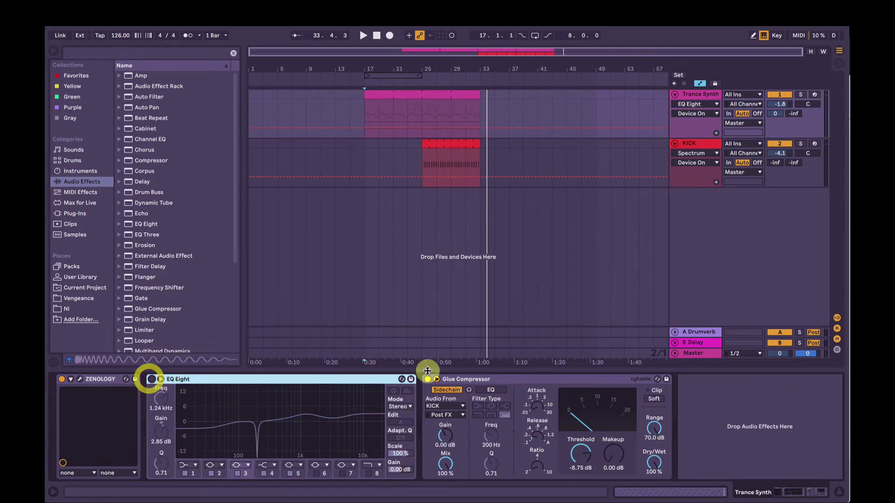
click(481, 379)
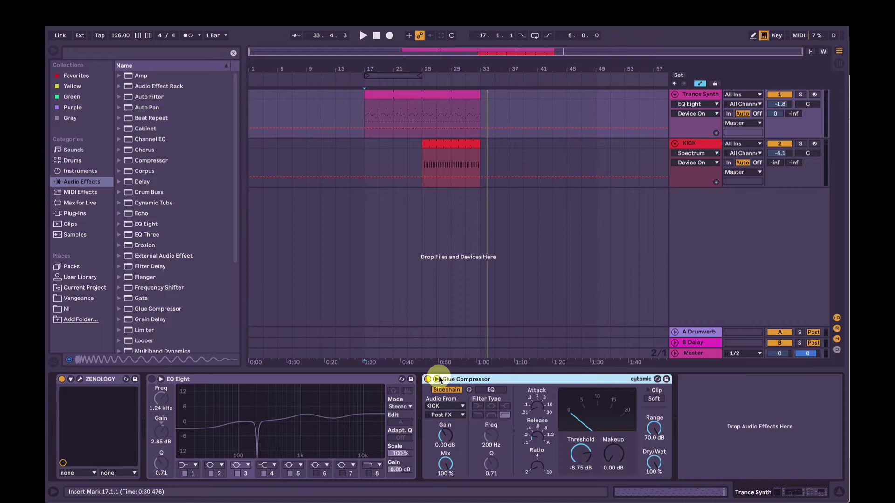
click(407, 75)
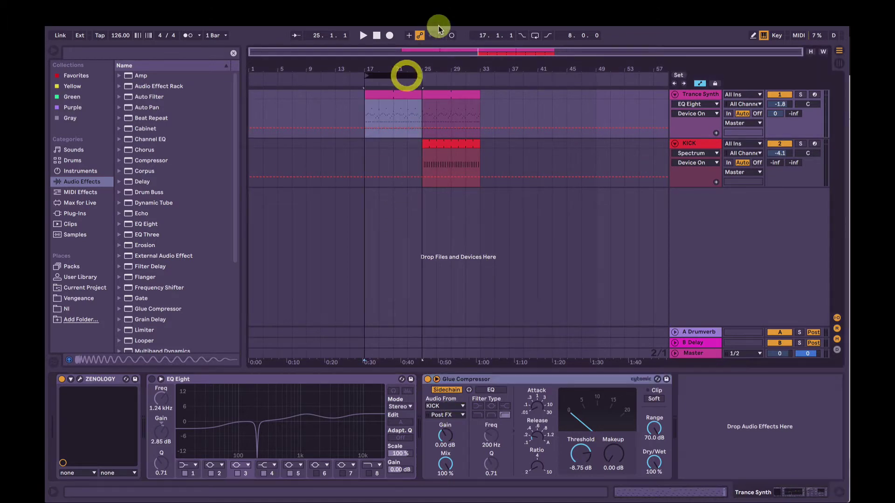
click(535, 35)
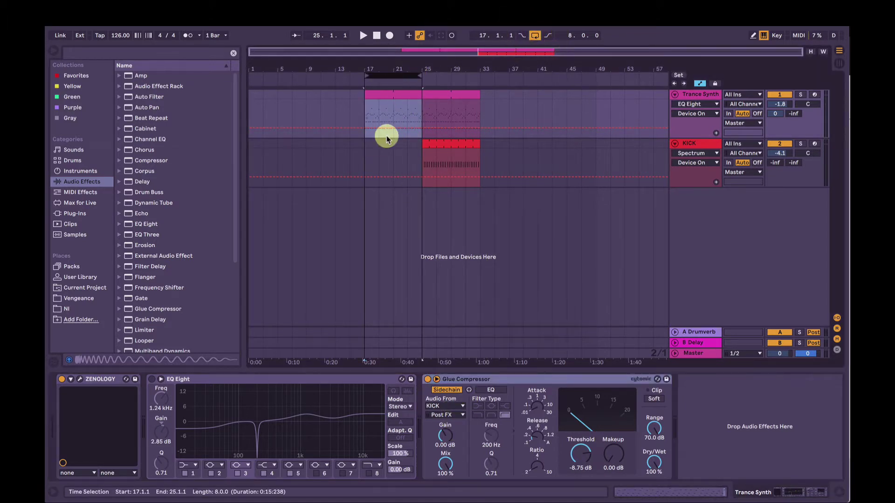
Step: Delete the ZENOLOGY CUTOFF automation on the Trance Synth track and set the cutoff to 0
click(71, 380)
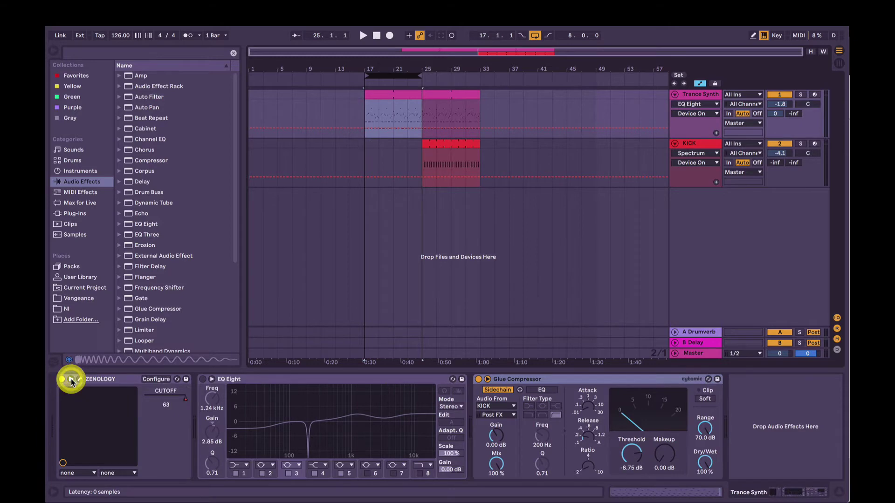
right_click(179, 397)
click(205, 438)
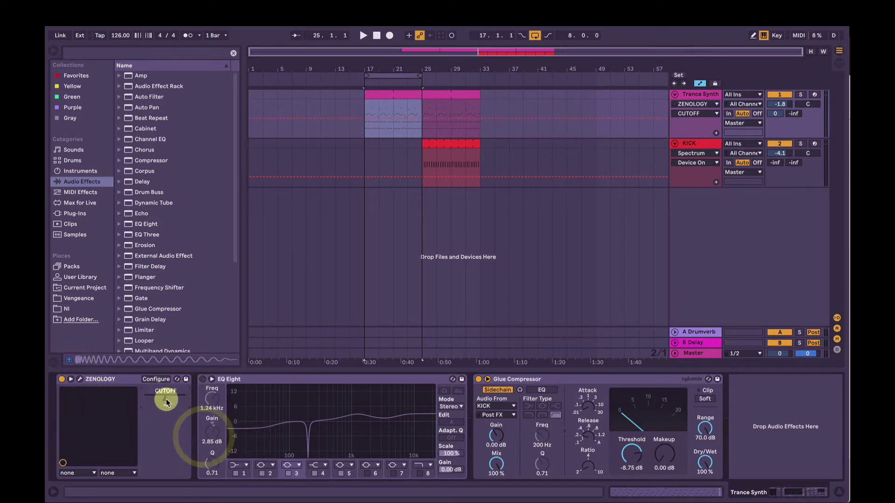
click(155, 394)
Step: Load the user patch 0019: INITIAL TONE into the ZENOLOGY synth
click(79, 379)
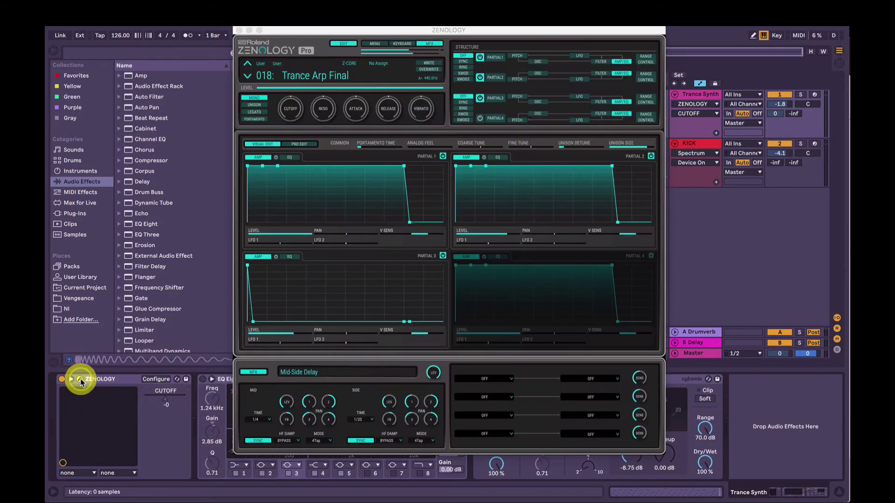
click(365, 30)
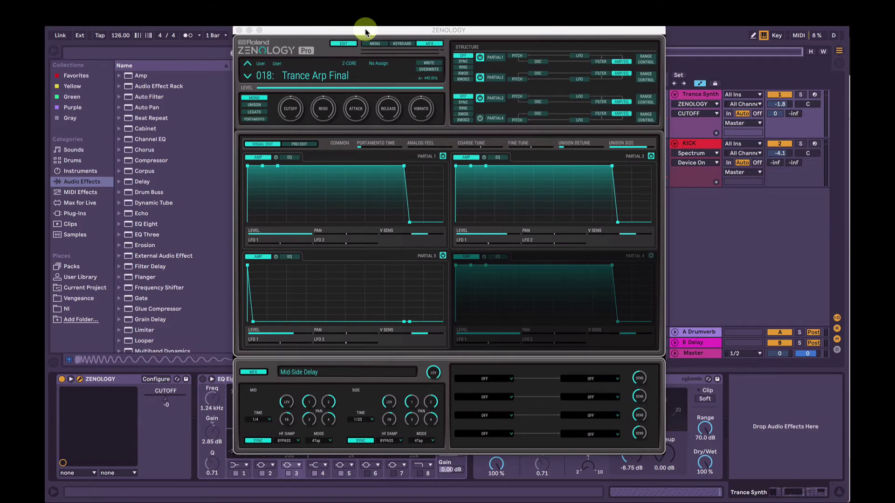
drag(365, 31, 424, 35)
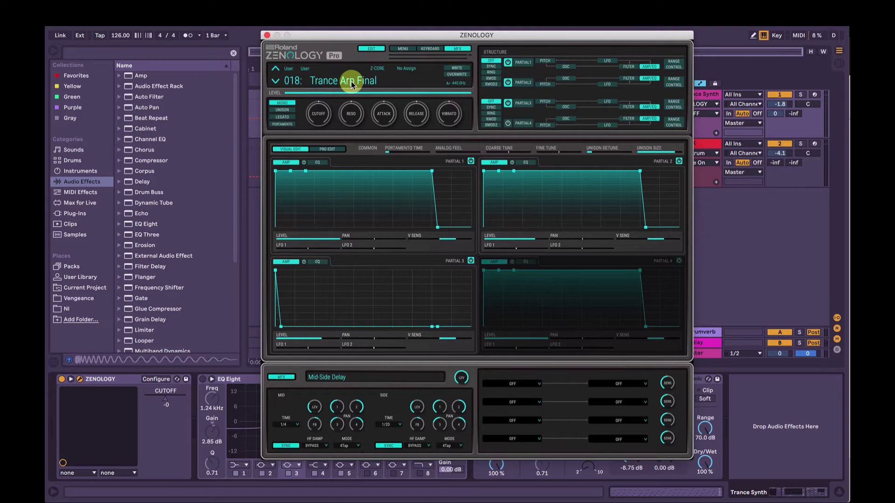
click(333, 86)
click(84, 133)
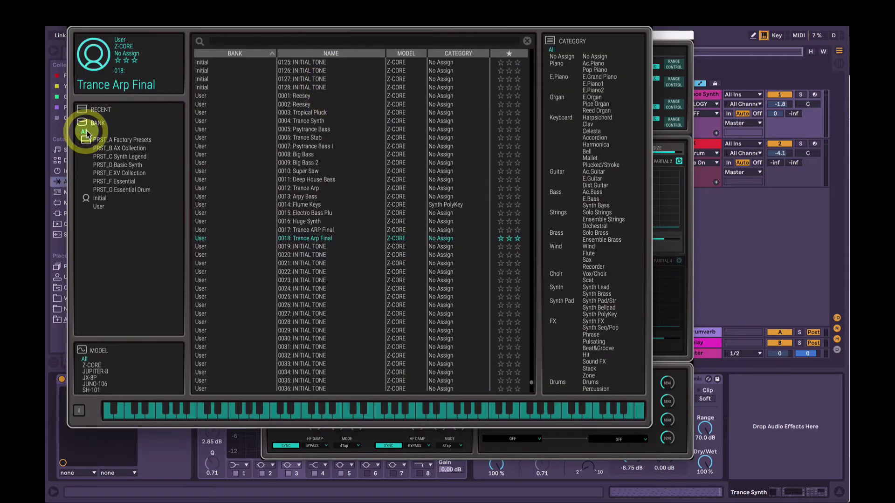
click(311, 247)
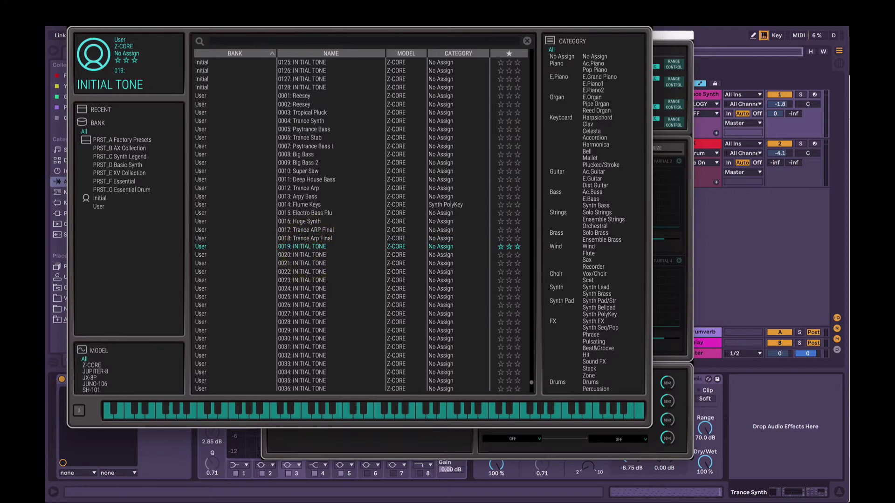
click(311, 249)
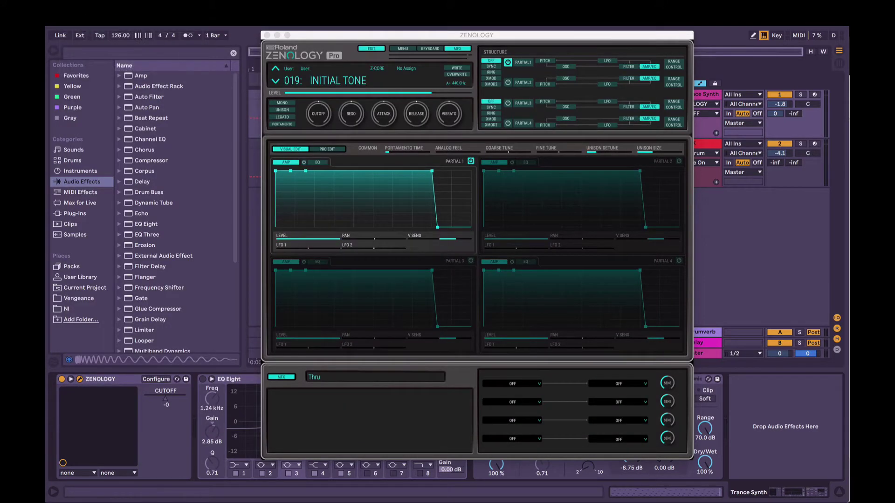
click(318, 31)
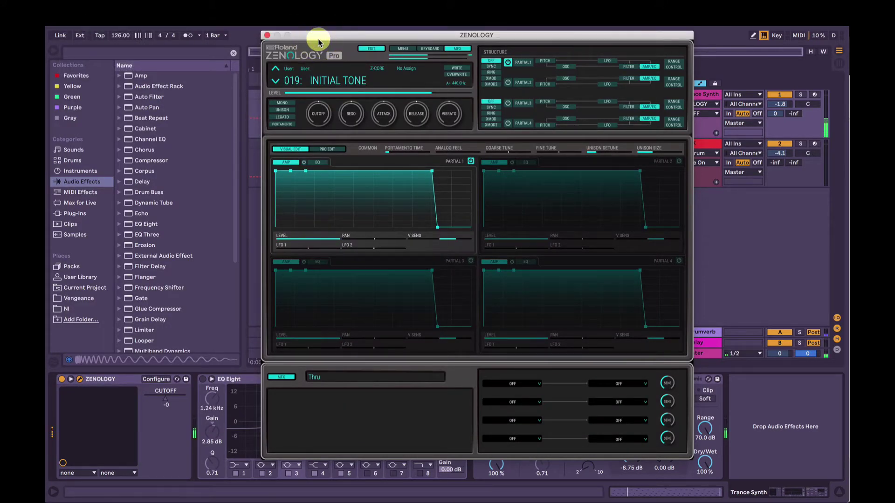
Step: Set the first wave of Partial 1's oscillator to 375: MG Saw HD from the Single Osc Saw category
click(564, 67)
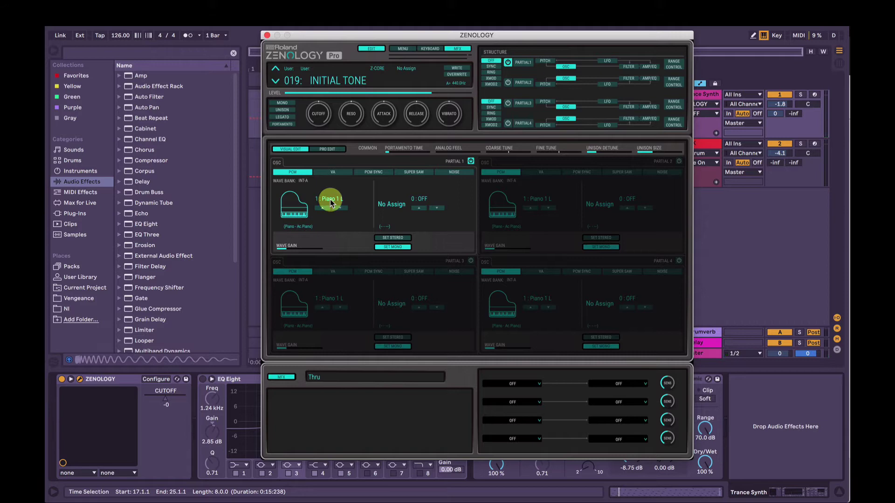
click(332, 200)
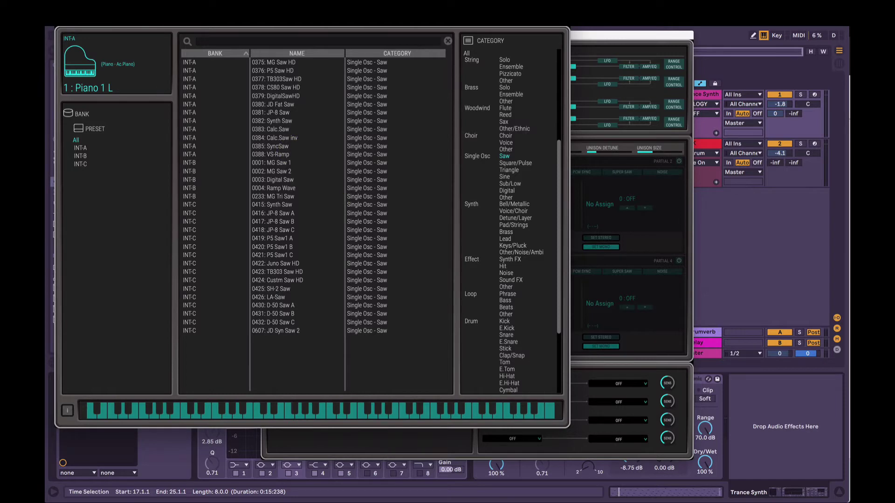
click(64, 17)
click(336, 201)
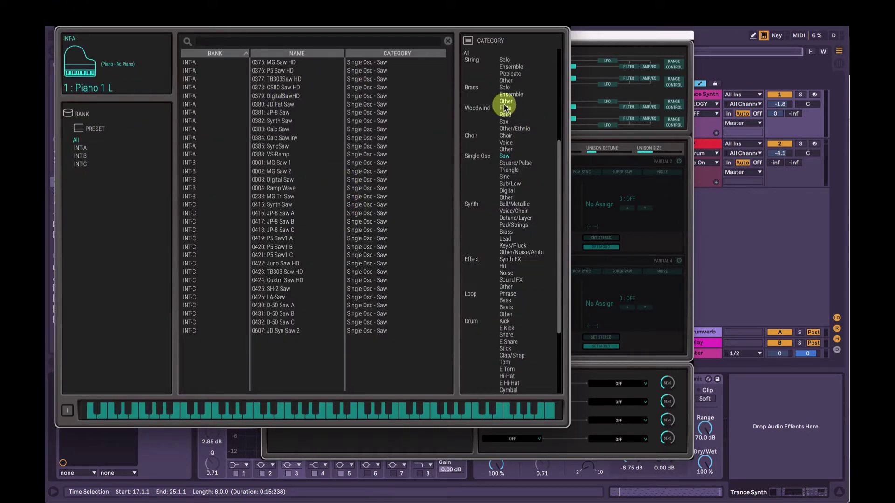
click(505, 156)
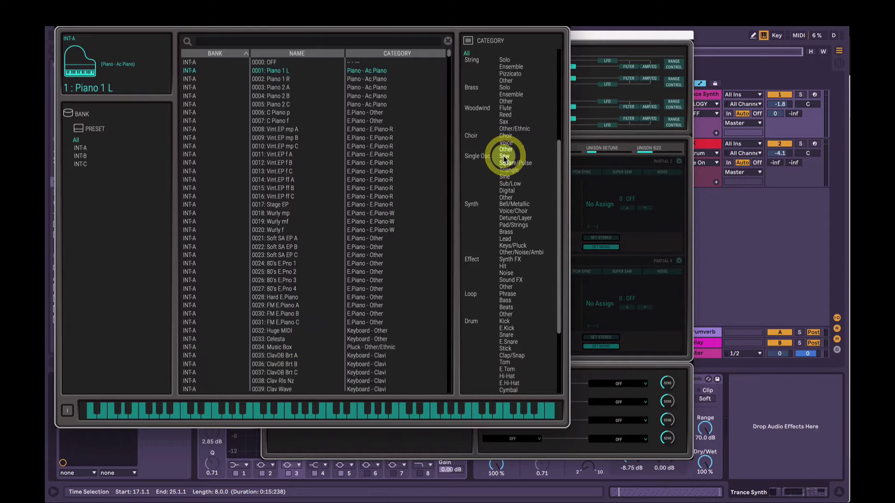
click(281, 63)
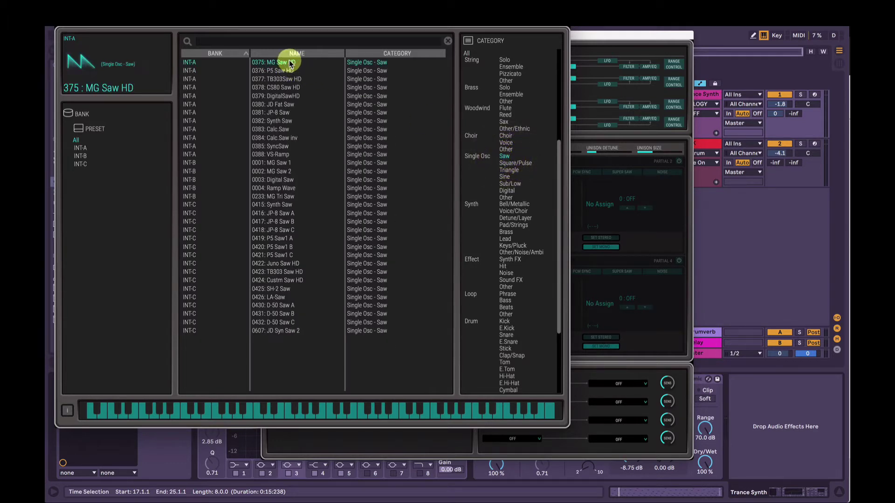
key(Return)
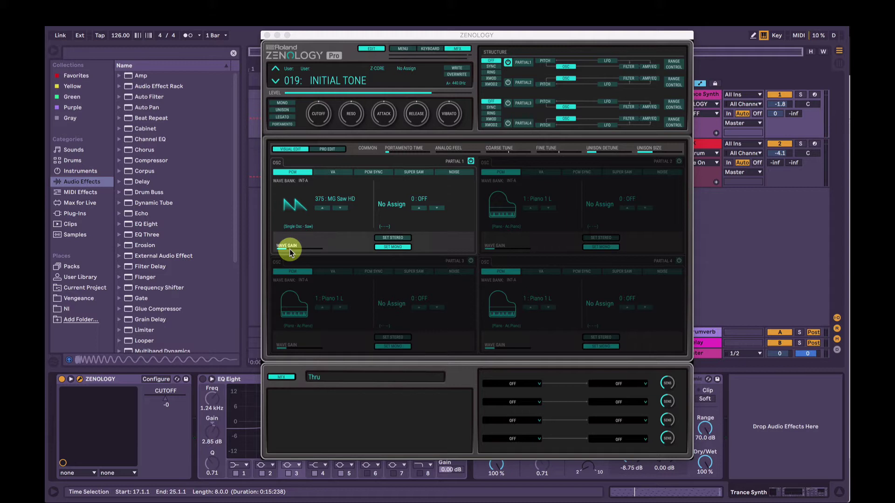
Step: Raise Partial 1's wave gain and switch the patch to Mono
drag(290, 252, 295, 254)
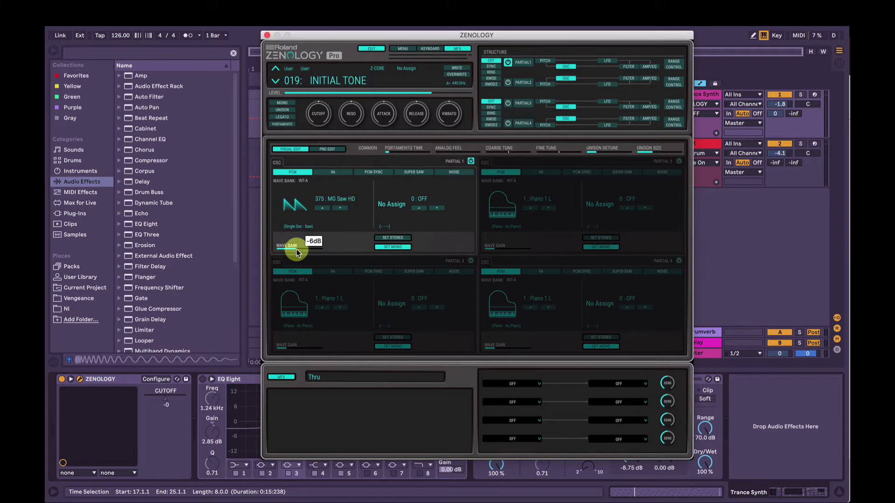
key(space)
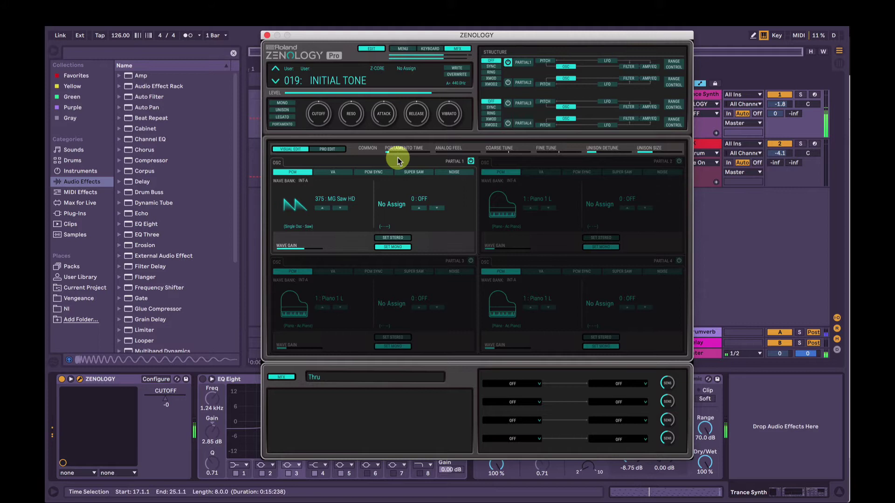
click(286, 104)
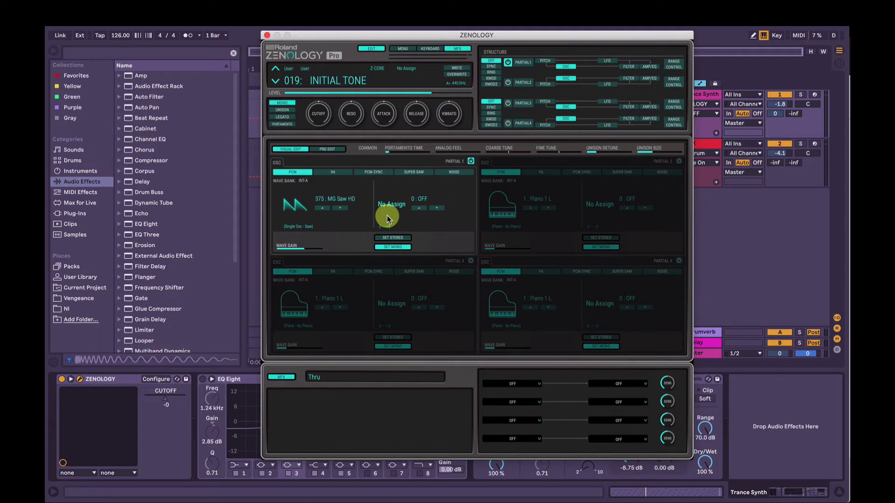
Step: Assign 384: Calc.Saw inv as Partial 1's second wave and play the loop to hear the sound
click(420, 201)
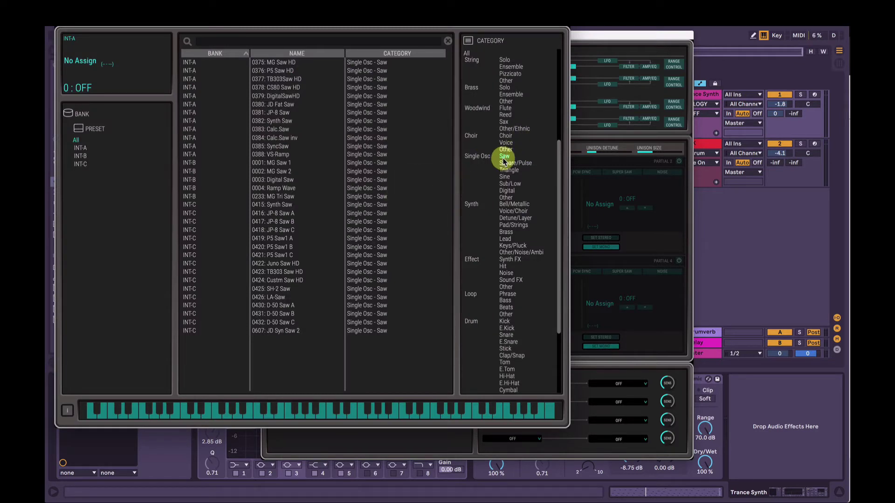
click(289, 138)
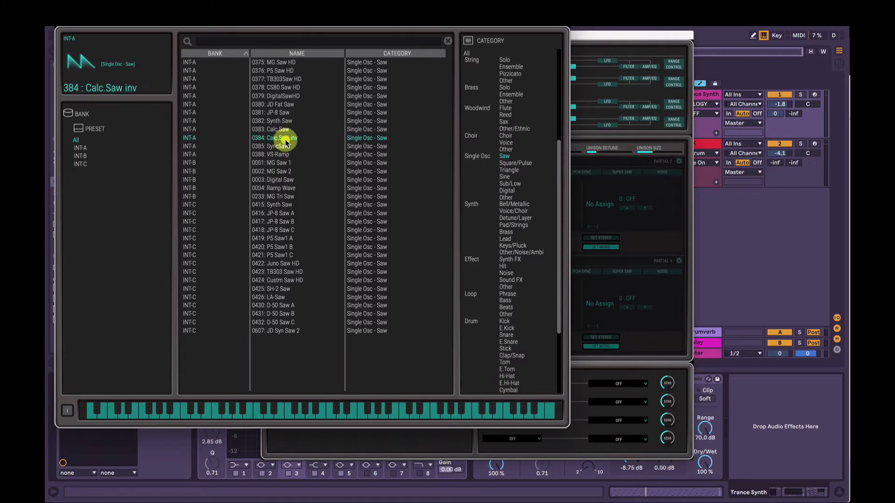
key(Escape)
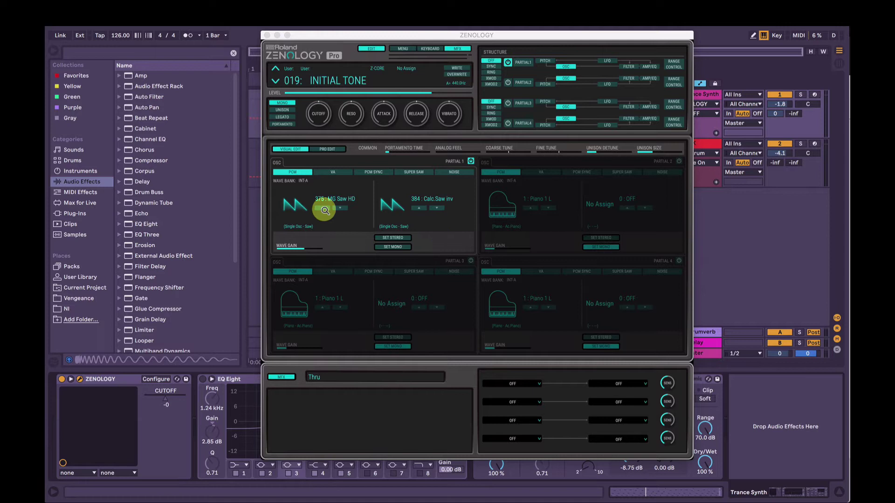
key(space)
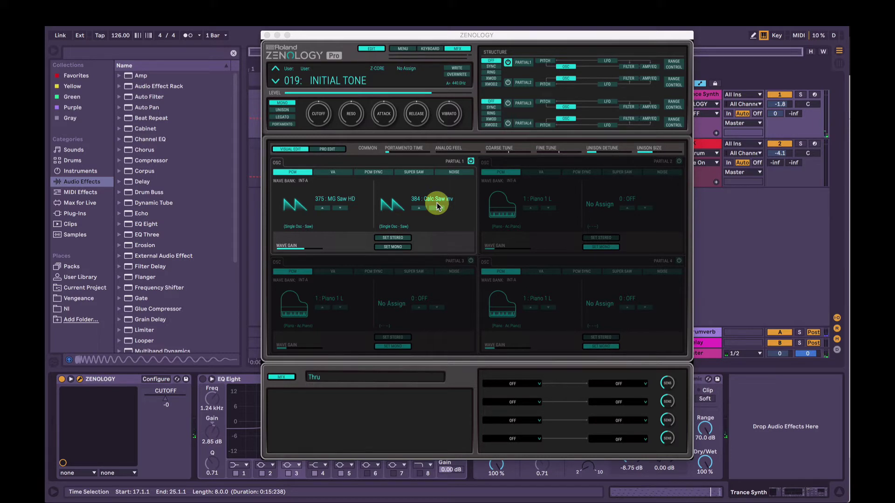
Step: Set Partial 1's filter type to MG and lower its cutoff so the high frequencies roll off
click(634, 68)
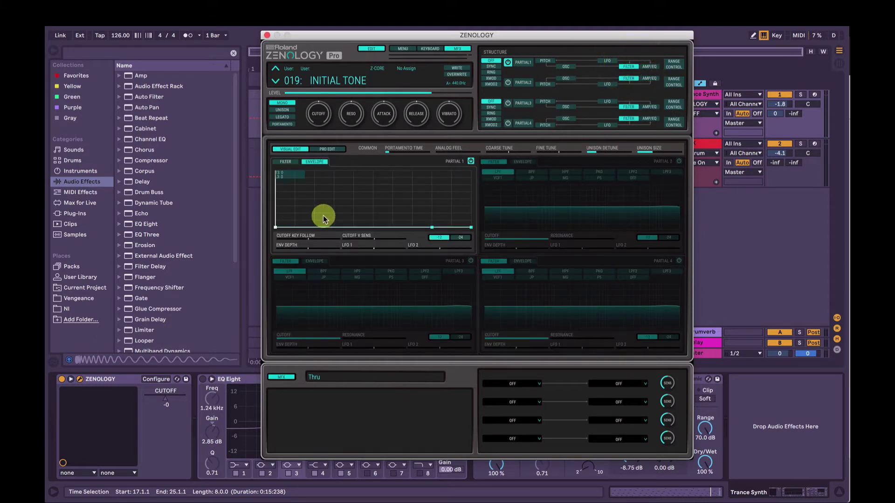
click(286, 162)
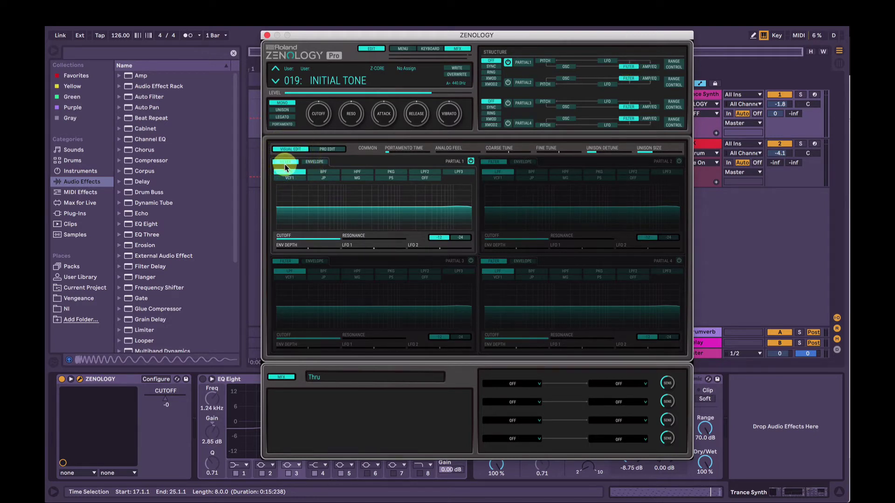
click(356, 176)
drag(446, 210, 355, 214)
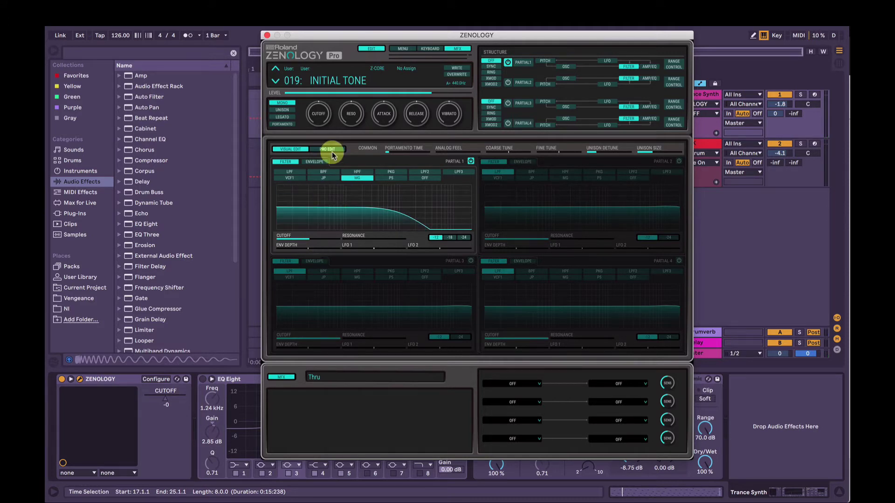
Step: Shape Partial 1's filter envelope with an instant full-level attack, a short decay and zero sustain
click(316, 162)
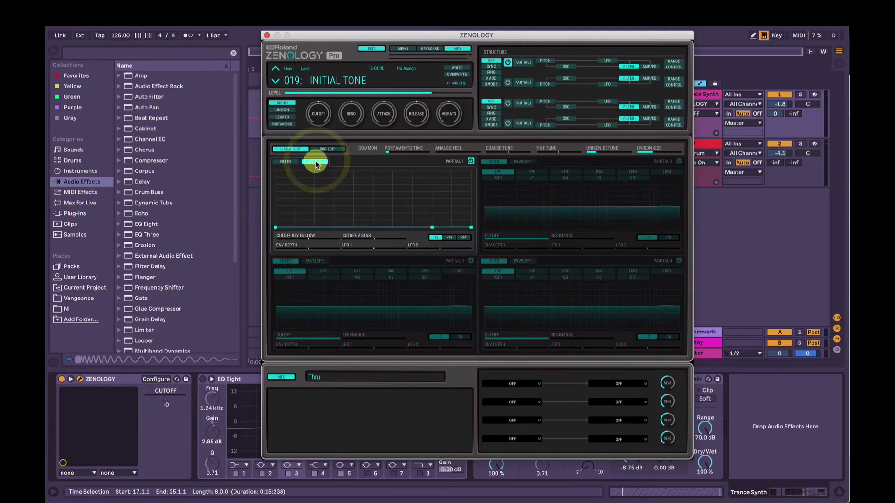
drag(289, 229, 269, 165)
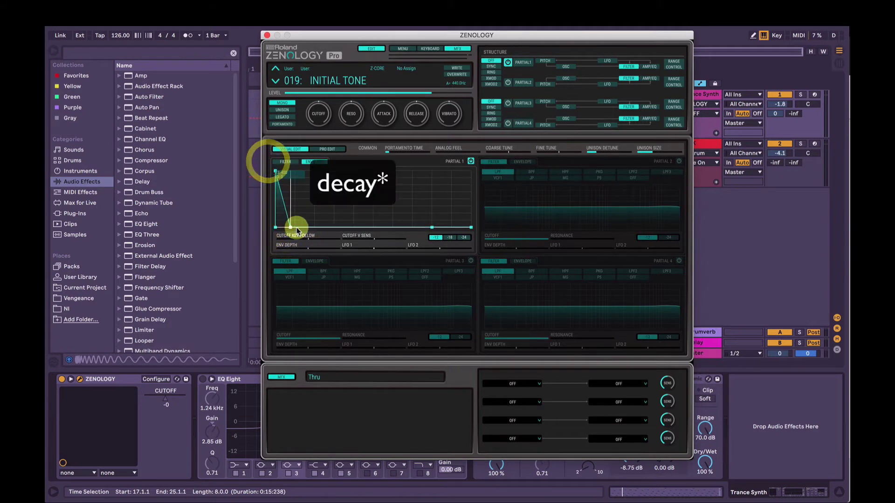
drag(292, 227, 285, 228)
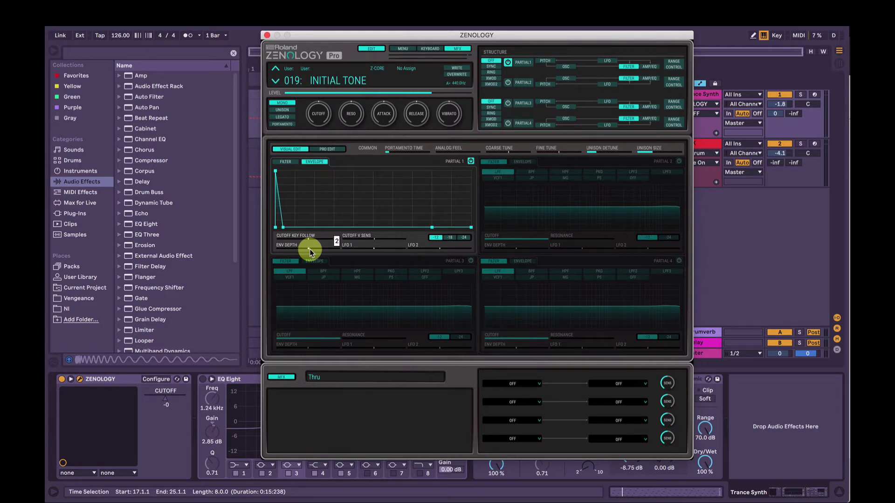
Step: Shorten the decay of Partial 1's filter envelope and set its envelope depth to 15 while the loop plays
drag(310, 252, 279, 227)
key(space)
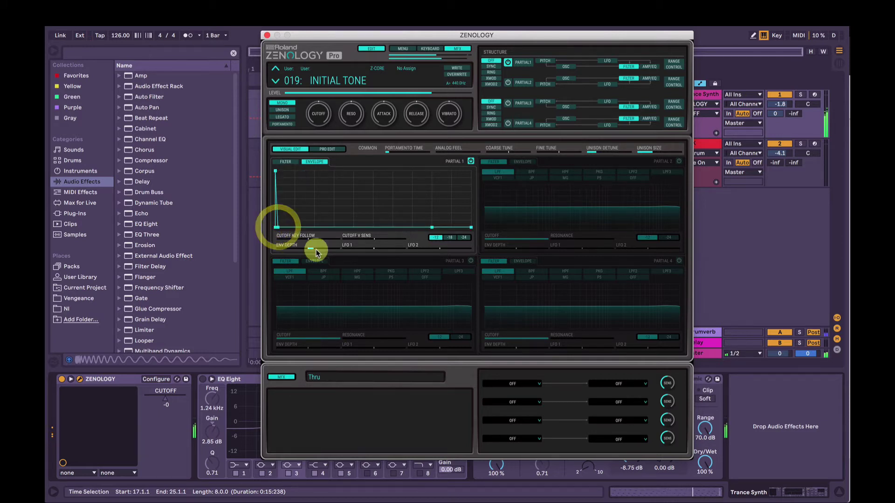
click(278, 228)
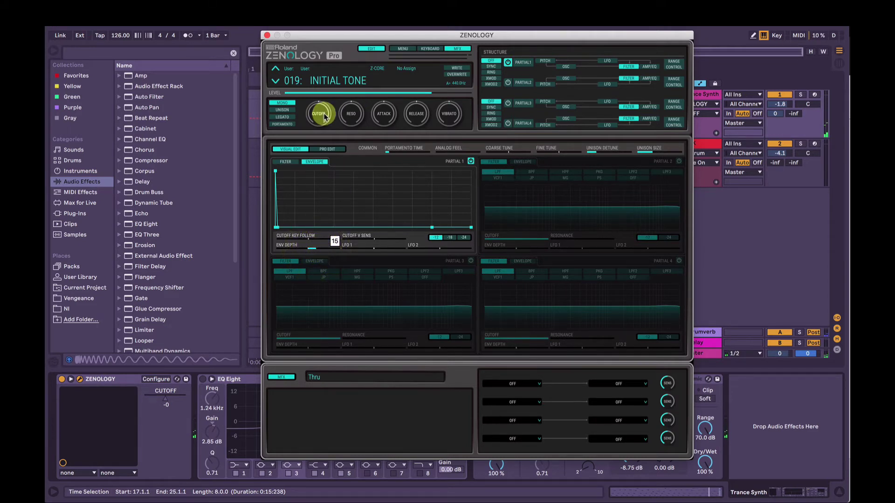
Step: Sweep the tone's overall cutoff up to 63 and back to 0 during playback to hear the filter open
mouse_move(325, 116)
mouse_down()
mouse_move(317, 118)
mouse_move(325, 118)
mouse_up()
drag(324, 120, 324, 44)
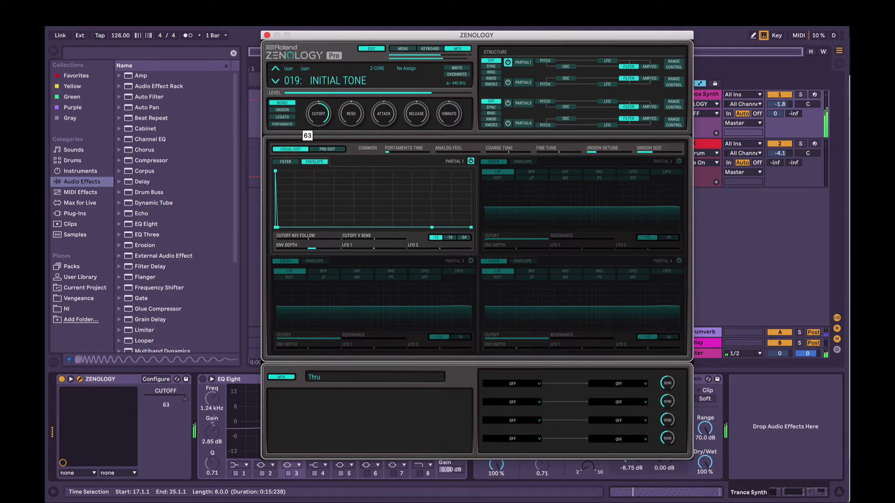
drag(321, 93, 321, 141)
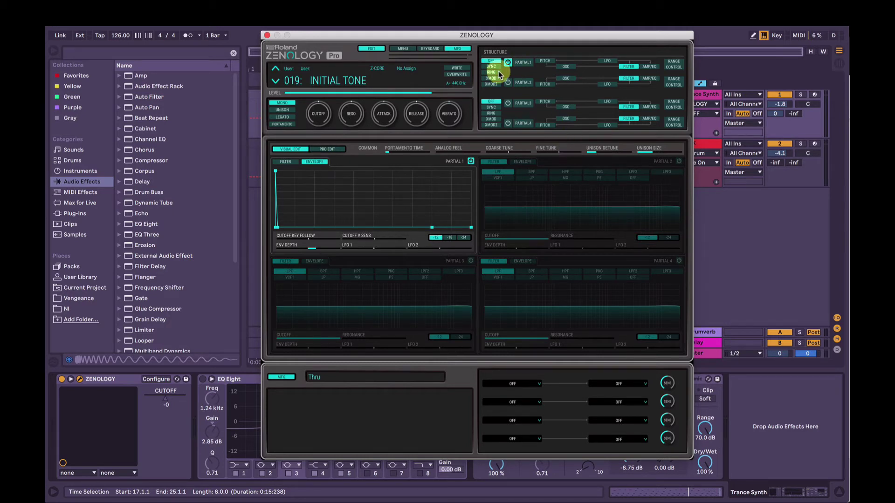
Step: Copy Tone Partial 1 and paste it into Tone Partial 2
click(531, 65)
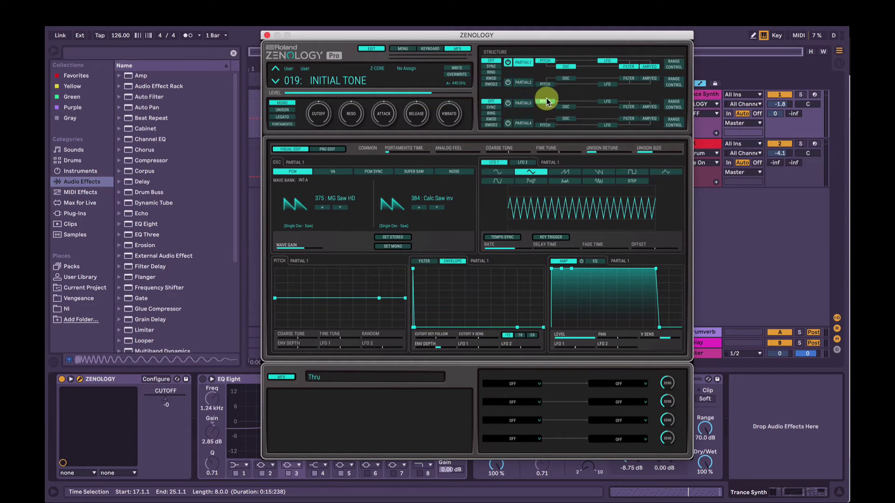
click(327, 150)
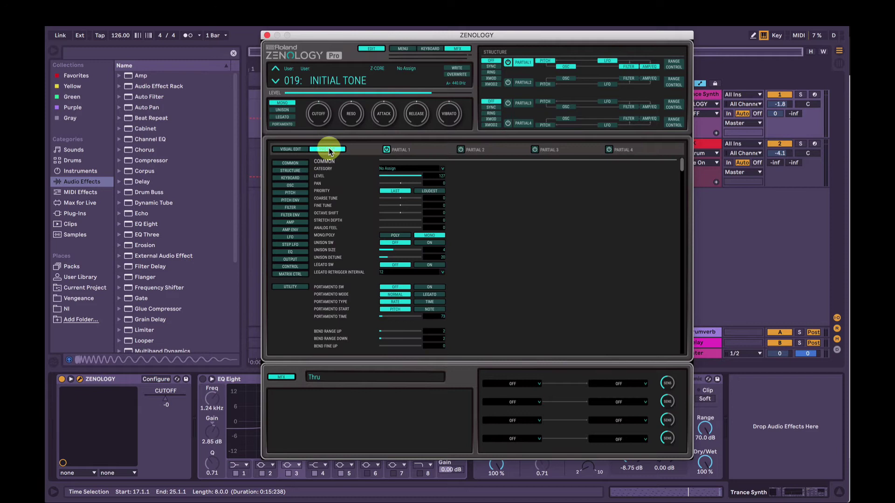
right_click(288, 286)
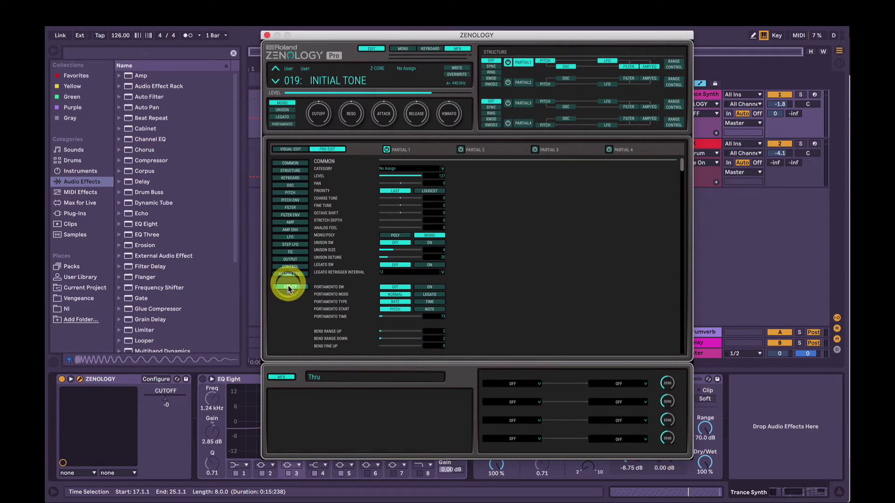
mouse_move(312, 291)
click(371, 291)
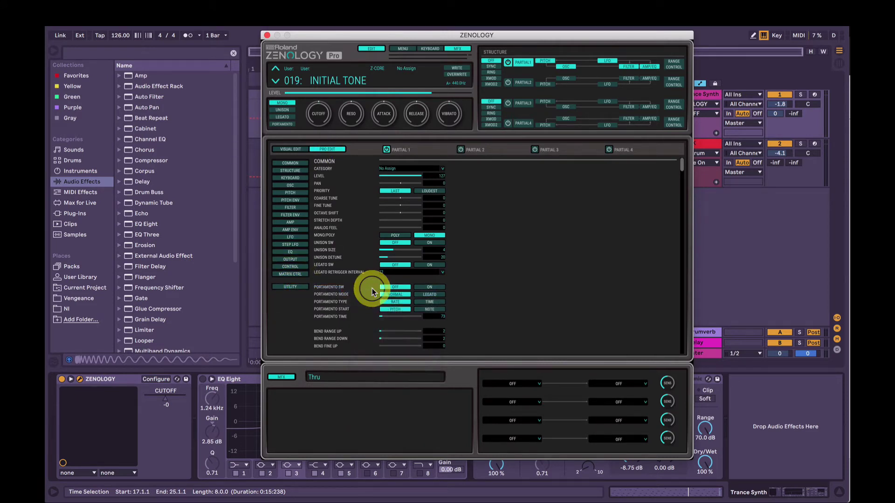
right_click(301, 287)
mouse_move(326, 301)
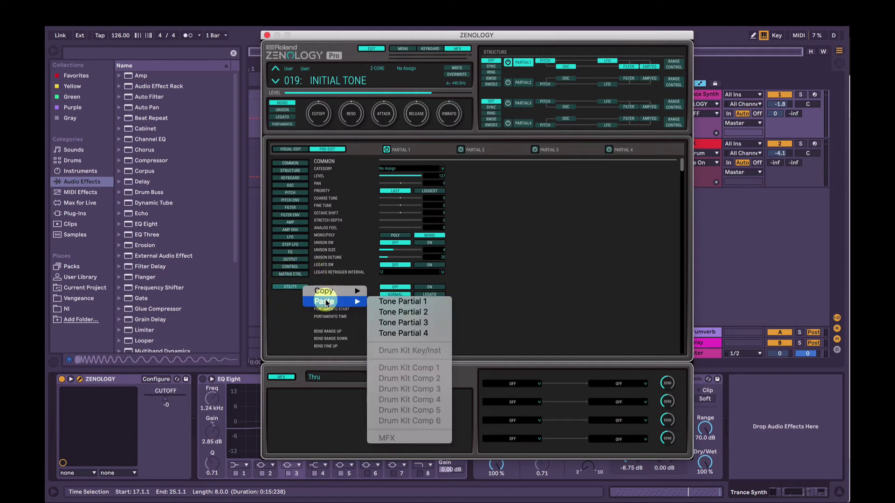
click(408, 313)
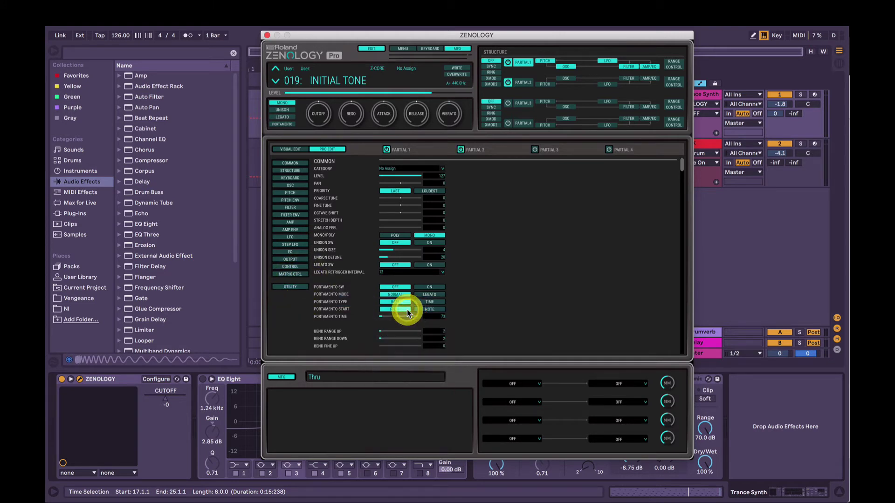
Step: Play the loop and switch Partial 2 off and on to compare the sound with and without it
click(522, 83)
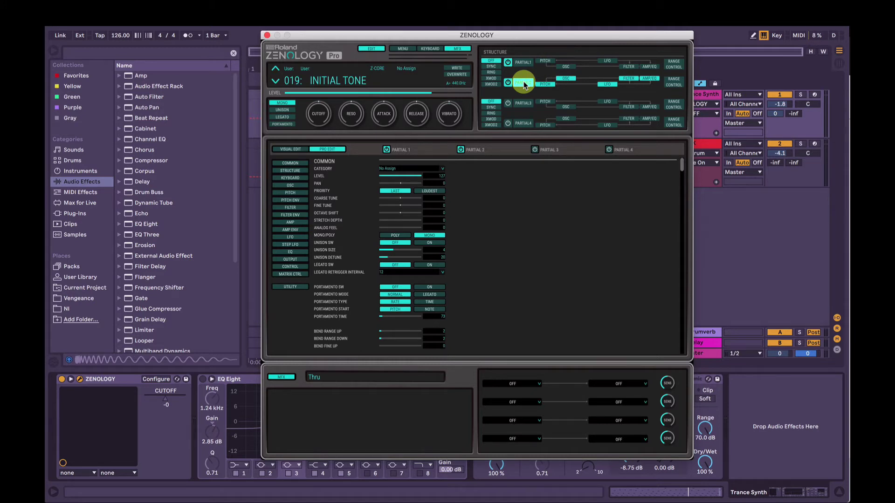
key(space)
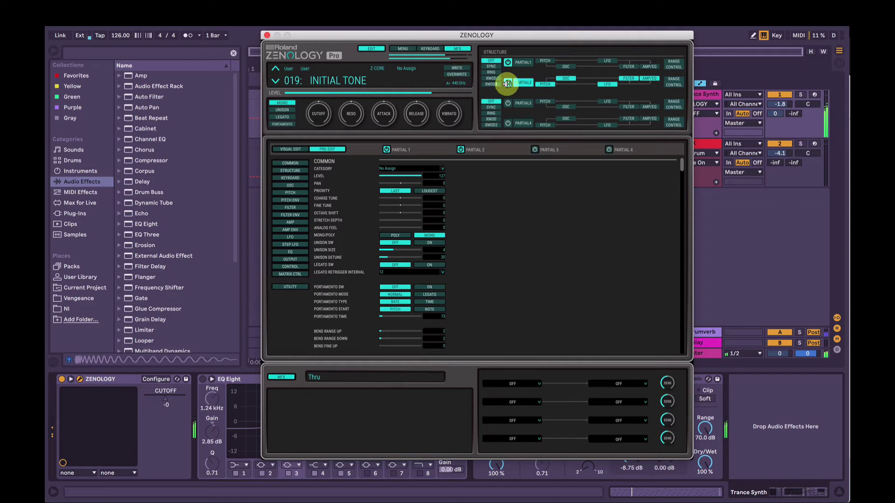
click(508, 83)
click(508, 83)
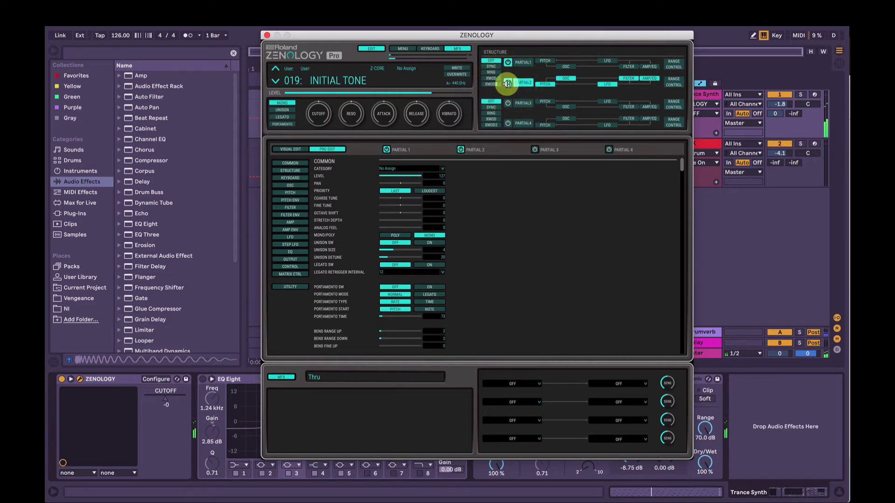
Step: Show the pitch settings of all partials in the visual editor and set Partial 2's coarse tune to 12
click(547, 84)
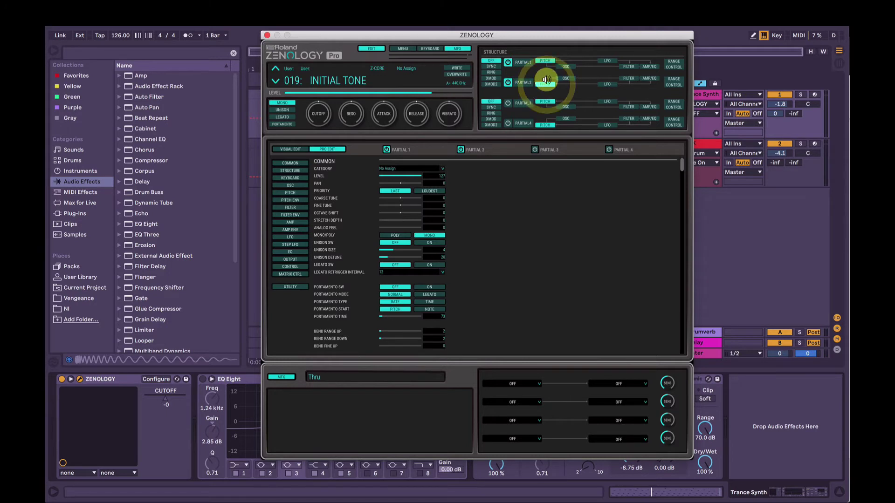
click(292, 149)
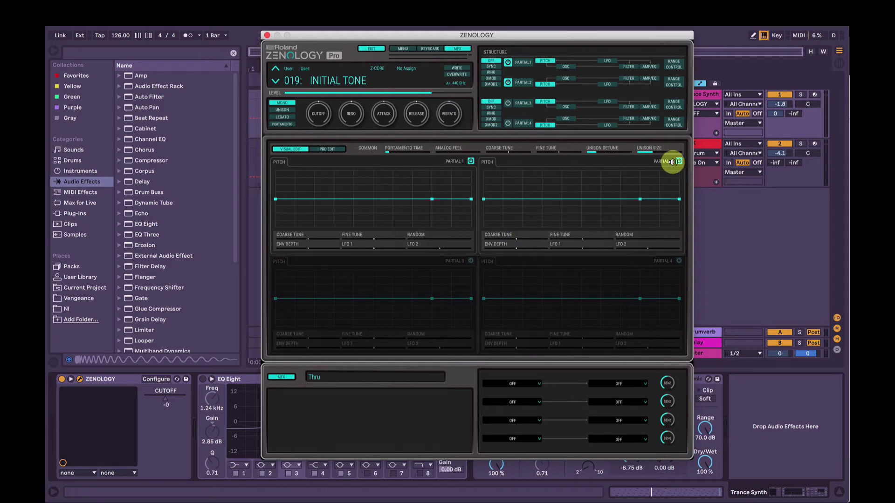
click(524, 239)
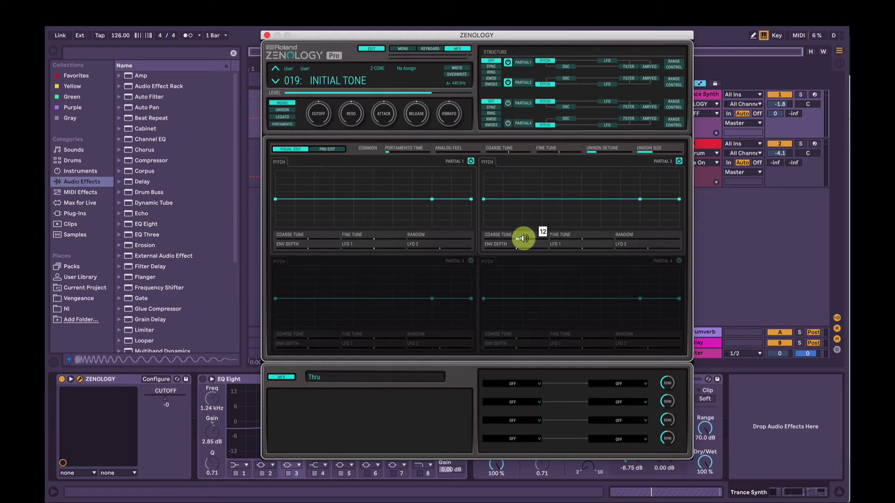
click(524, 239)
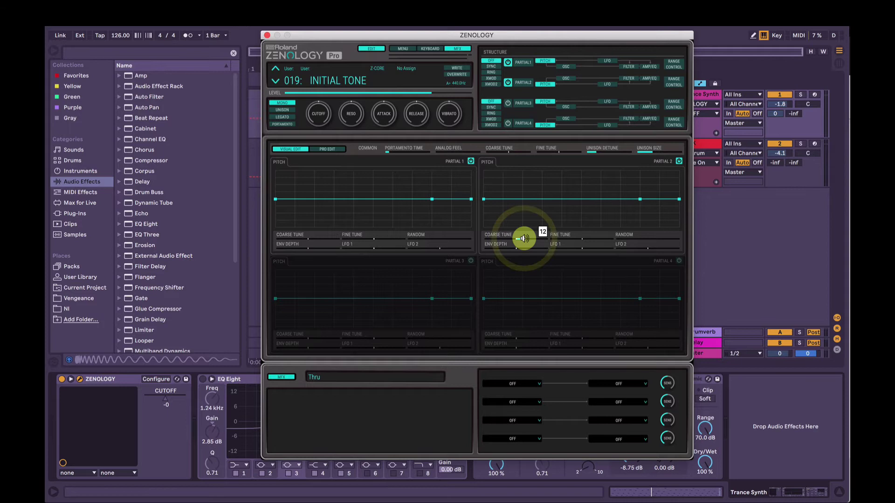
Step: Play the loop and audition each of the two partials alone, switching both back on
key(space)
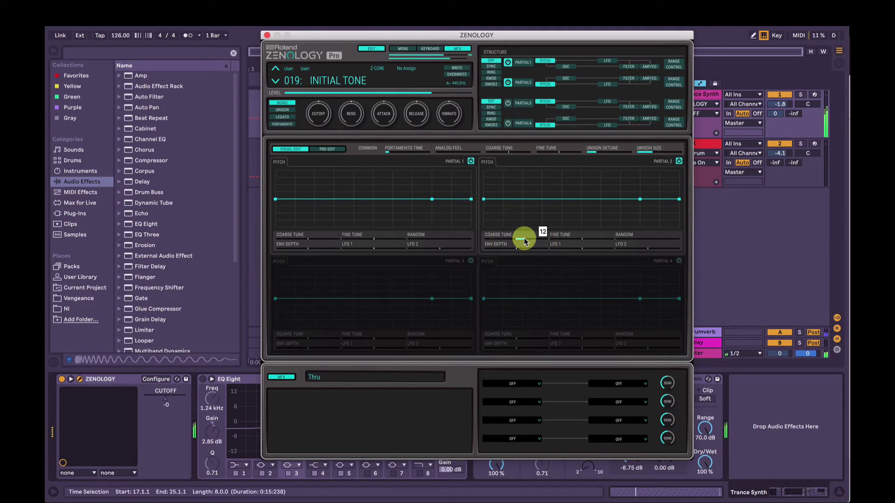
click(507, 62)
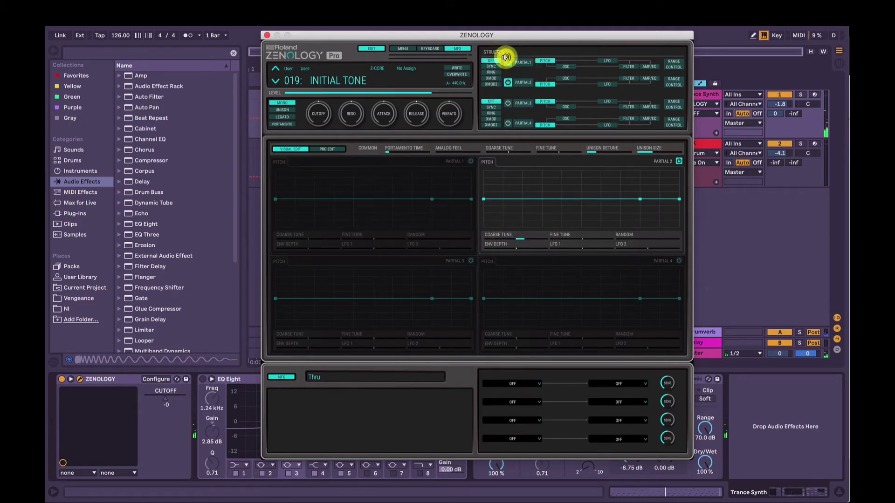
click(508, 83)
click(508, 62)
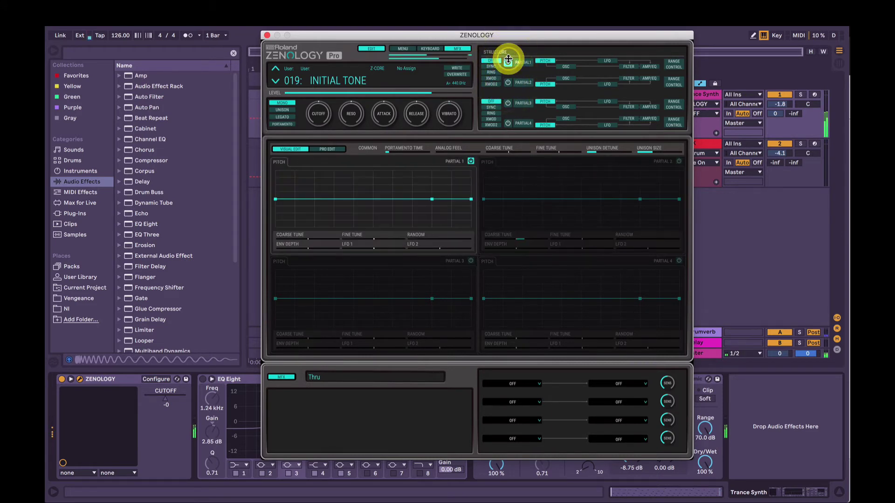
click(508, 83)
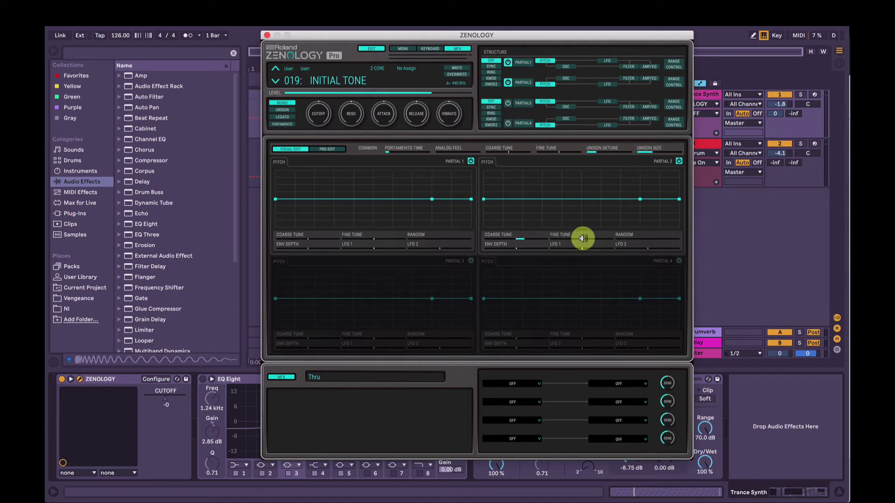
Step: Raise Partial 2's fine tune slightly to detune it against Partial 1
mouse_move(583, 238)
mouse_down()
mouse_move(613, 242)
mouse_move(587, 243)
mouse_up()
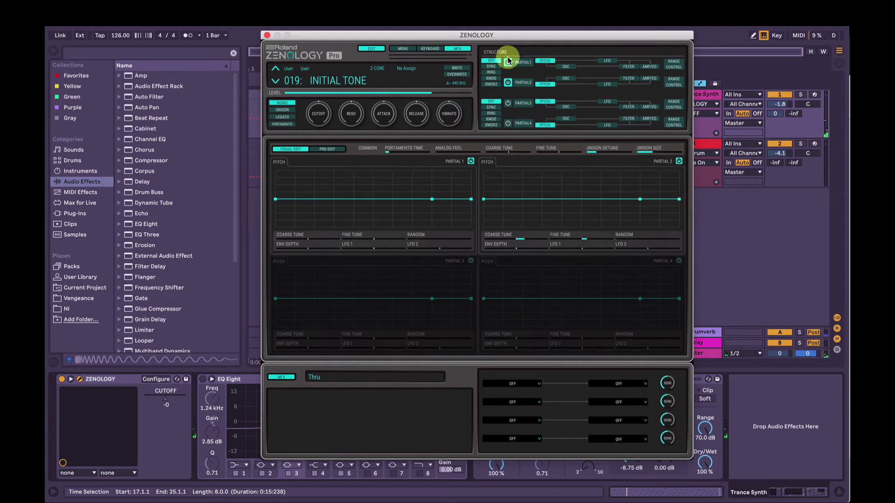
Step: Copy Tone Partial 1 and paste it into Tone Partial 3
click(326, 148)
click(290, 288)
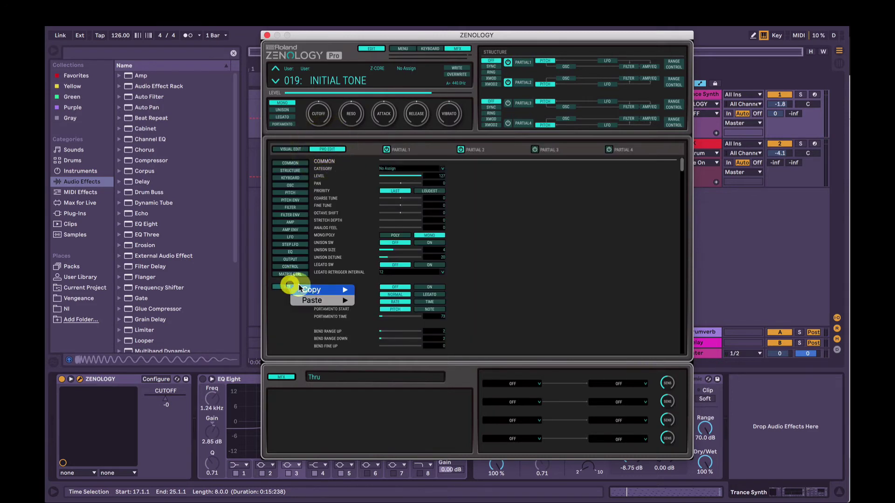
mouse_move(309, 290)
click(377, 289)
click(305, 289)
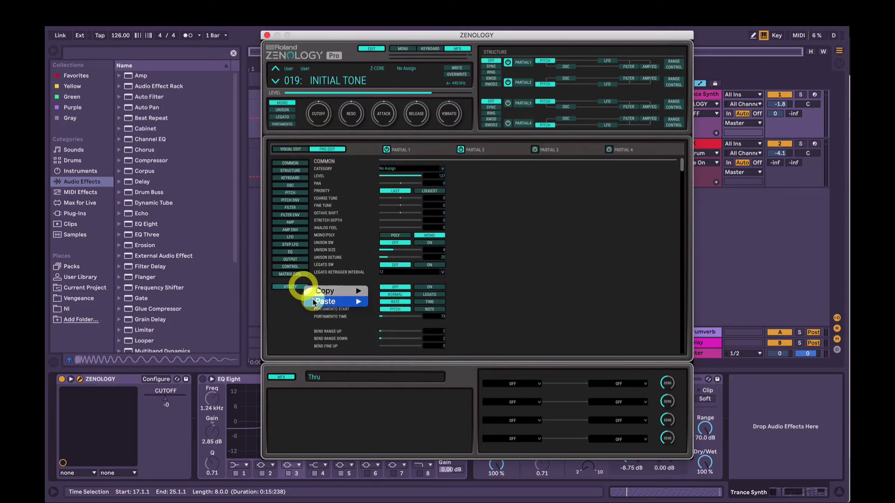
mouse_move(335, 299)
click(404, 327)
click(519, 98)
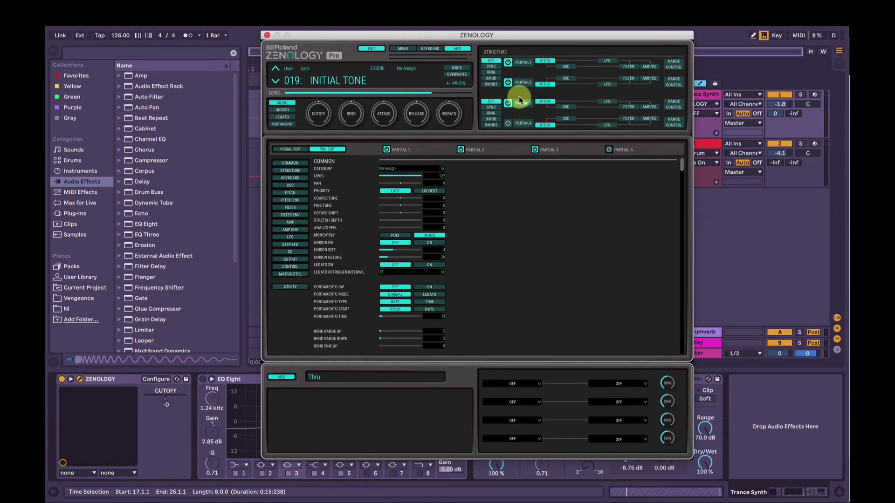
Step: Change Partial 3's oscillator type to Noise and play the loop to hear it
click(571, 108)
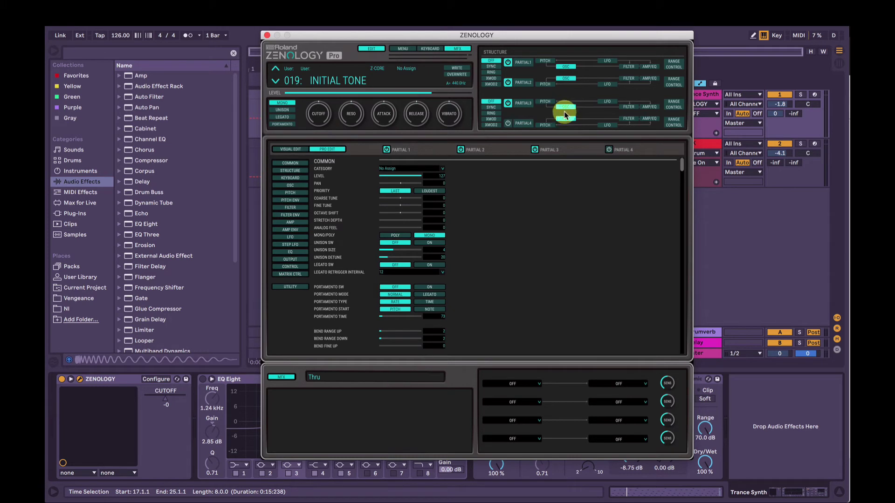
click(294, 149)
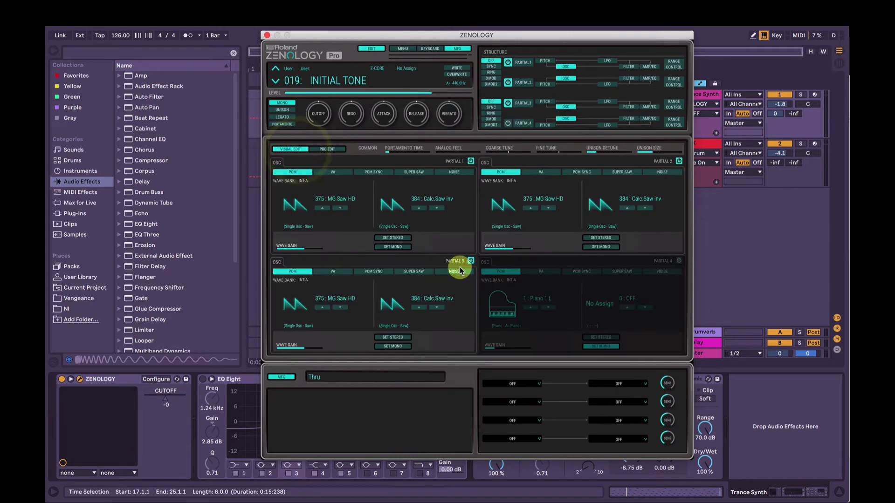
click(455, 271)
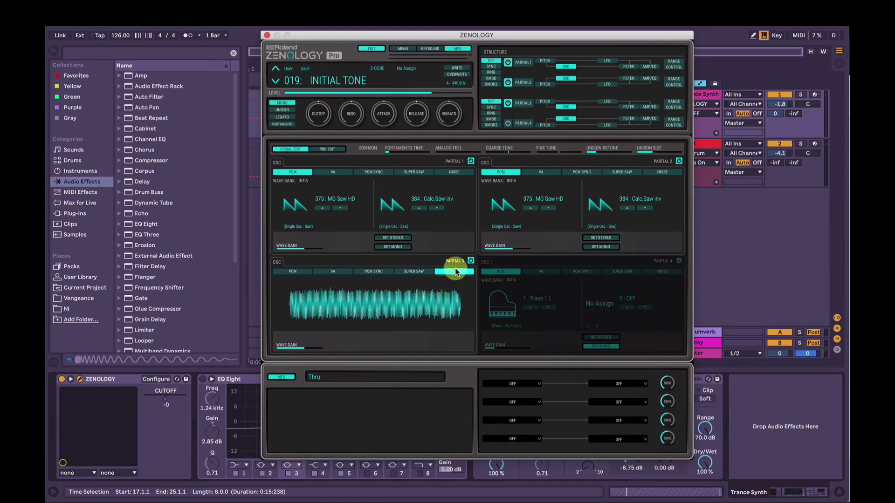
key(space)
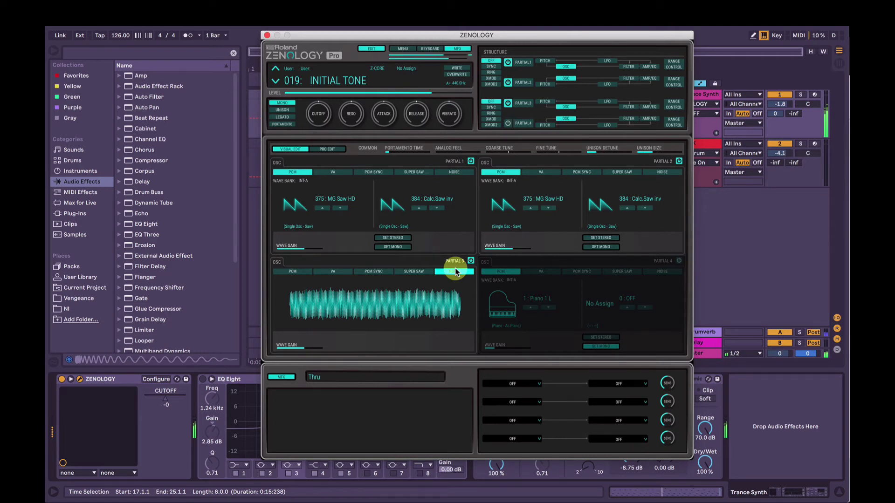
Step: Shape Partial 3's amp envelope with an instant full-level attack, a very short decay and zero sustain
click(648, 109)
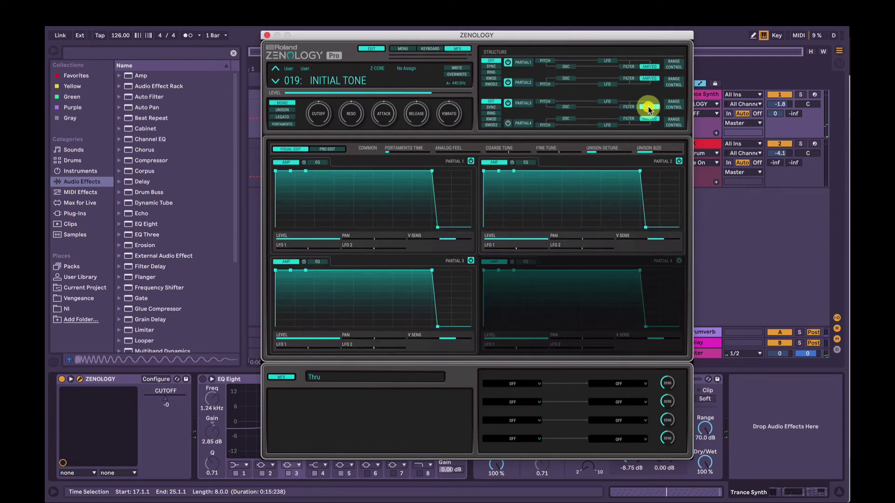
click(303, 271)
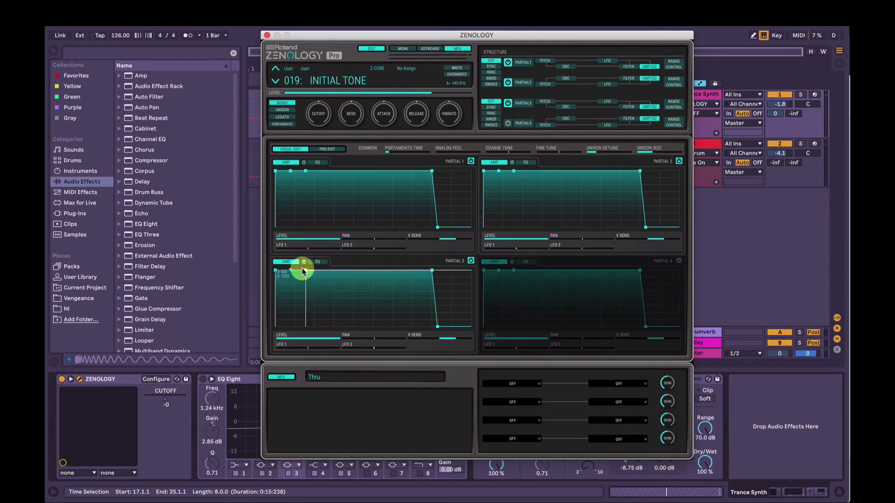
drag(304, 271, 300, 378)
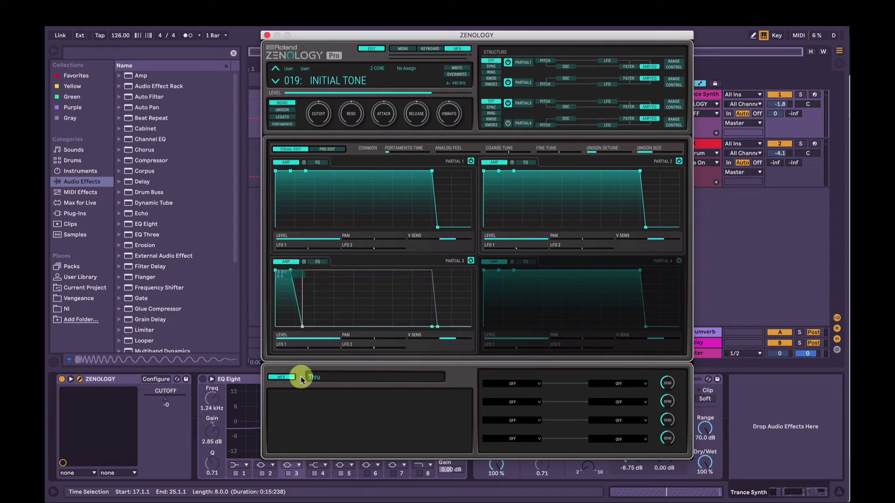
drag(290, 272, 281, 331)
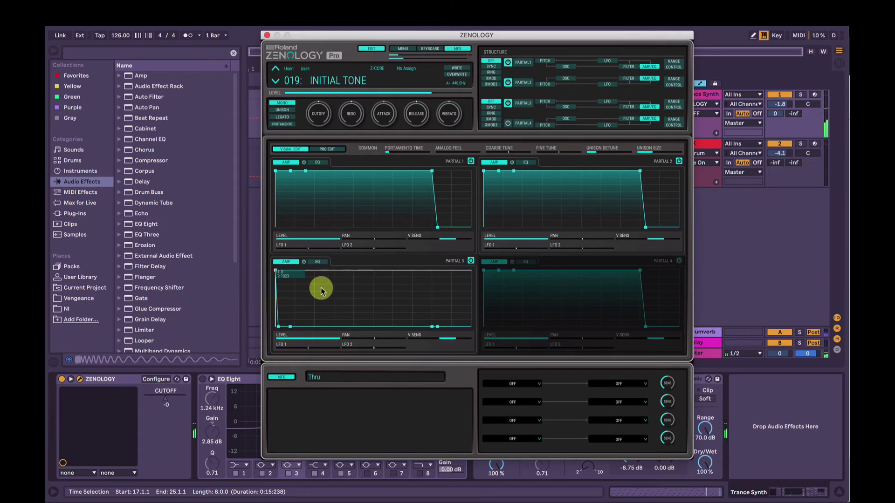
Step: Raise the cutoff to 28 and reduce Partial 3's level, switching Partial 3 off and on to compare the sound
mouse_move(320, 114)
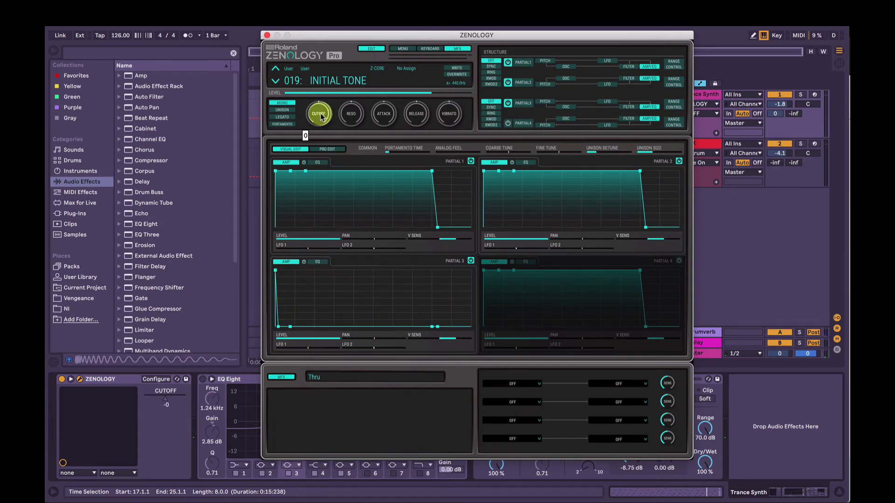
drag(320, 117, 323, 339)
click(508, 103)
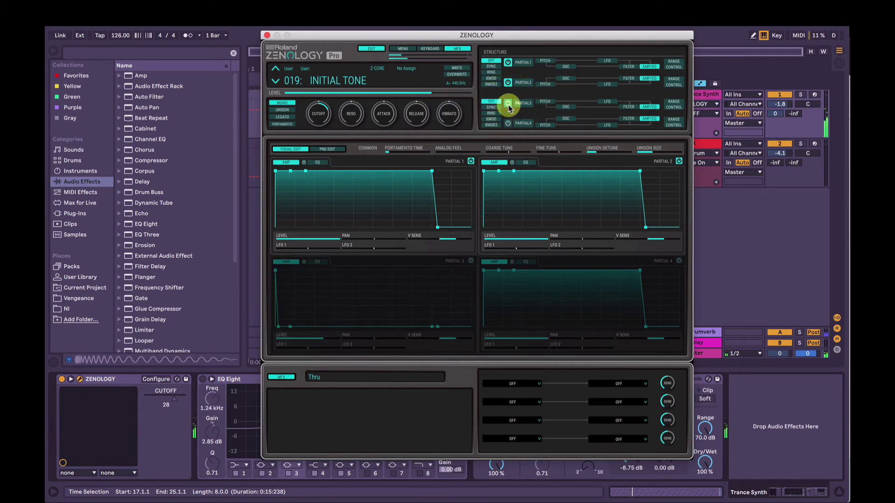
click(508, 103)
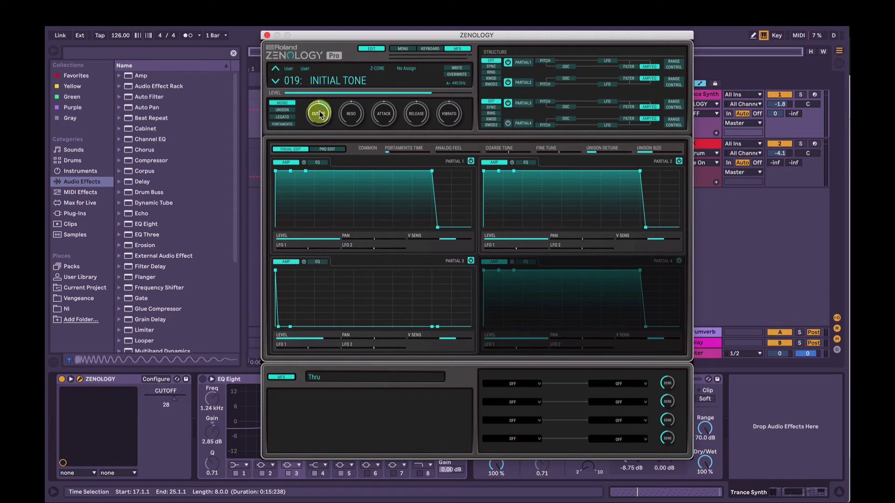
Step: Sweep the ZENOLOGY cutoff while the loop plays and return it to 0
key(space)
drag(320, 114, 319, 115)
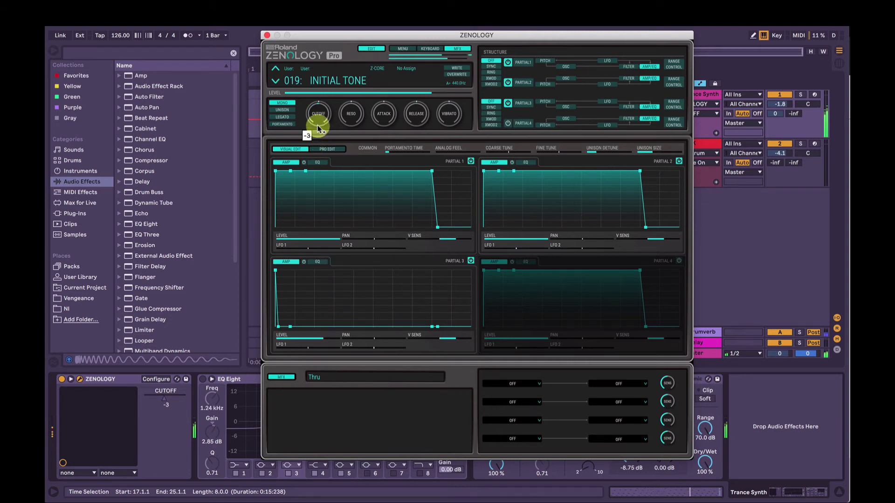
mouse_move(322, 113)
mouse_down()
mouse_move(326, 80)
mouse_move(320, 120)
mouse_up()
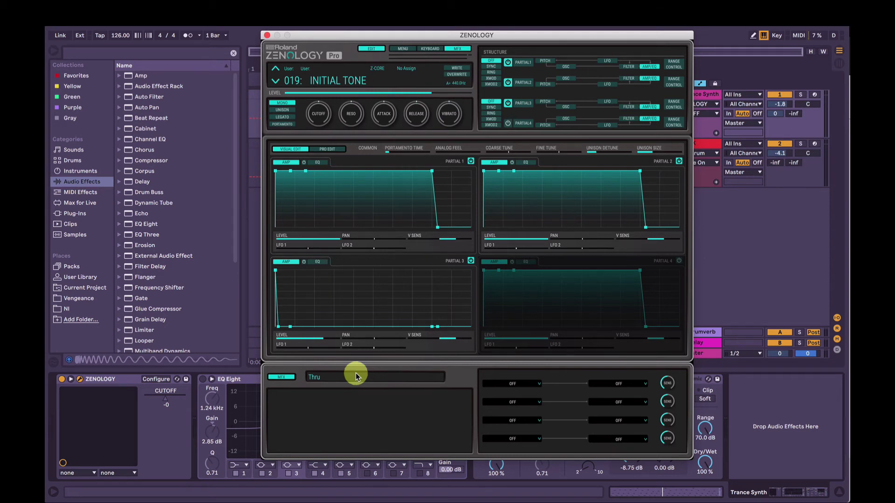
Step: Assign the Mid-Side Delay from the delay category as the tone's MFX effect
click(459, 48)
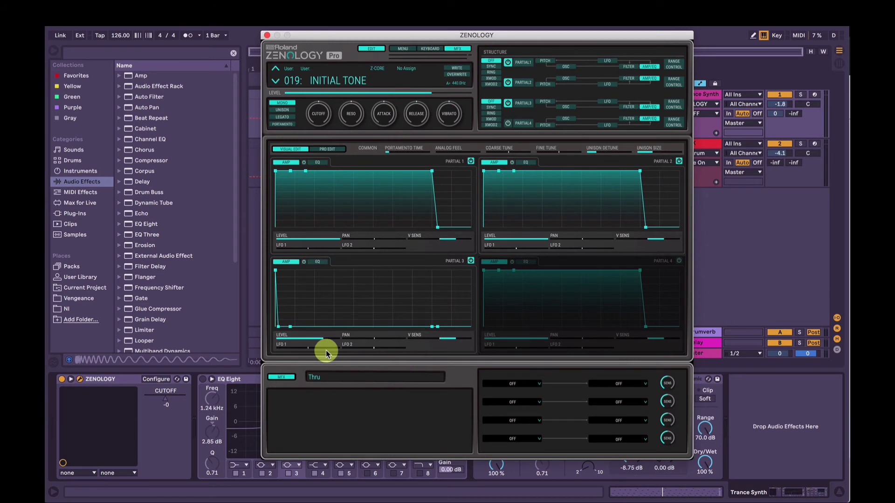
click(332, 383)
mouse_move(333, 451)
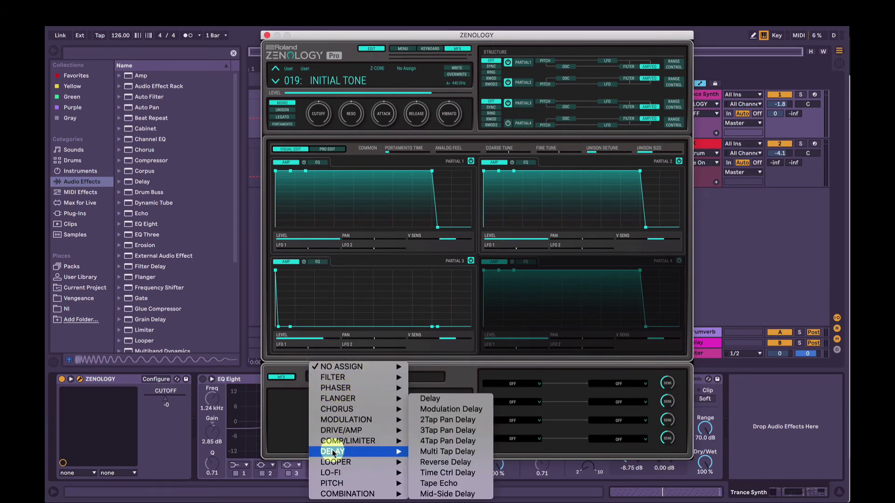
click(446, 494)
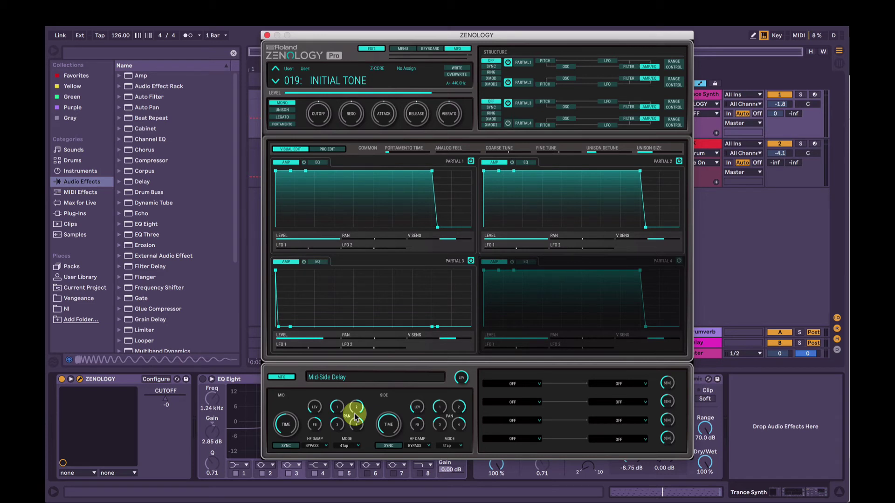
Step: Tempo-sync the mid and side delays, set the side time to 1/2D and reduce the mid level
click(292, 448)
click(389, 446)
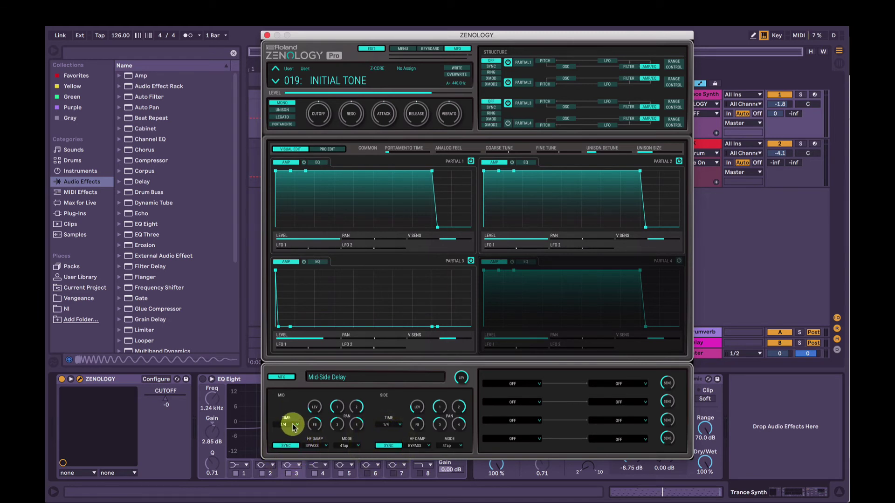
click(387, 424)
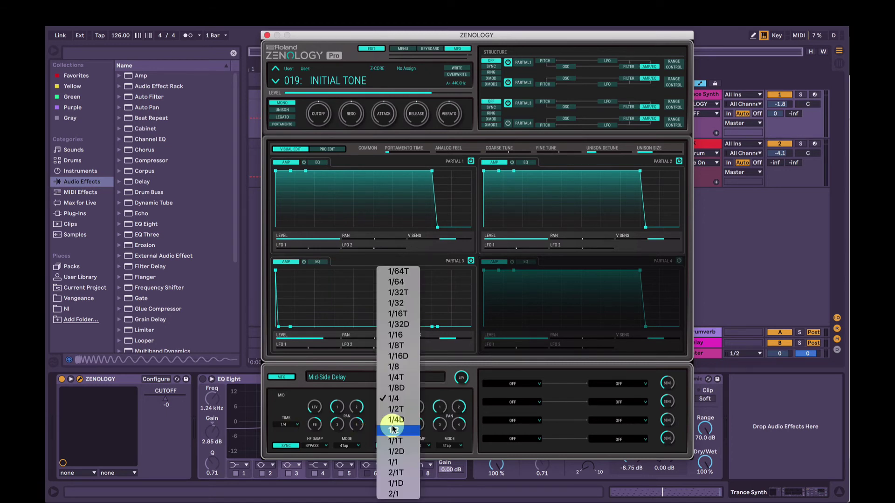
click(398, 451)
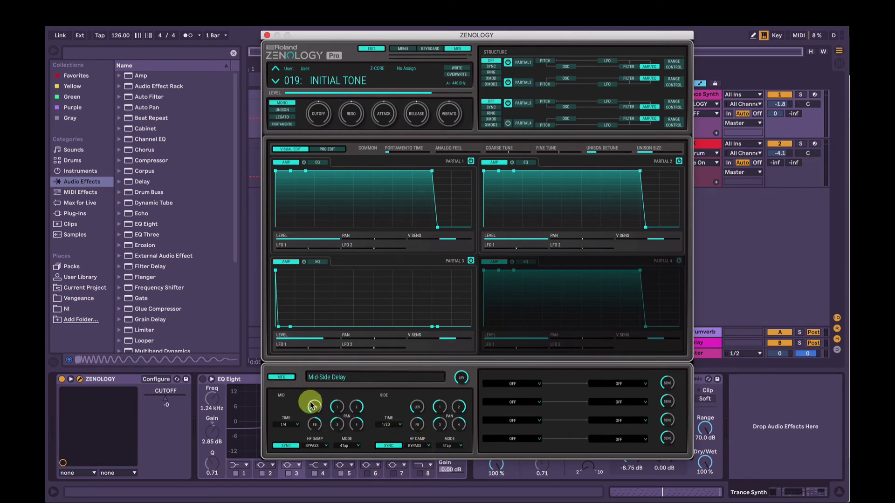
drag(312, 409, 314, 468)
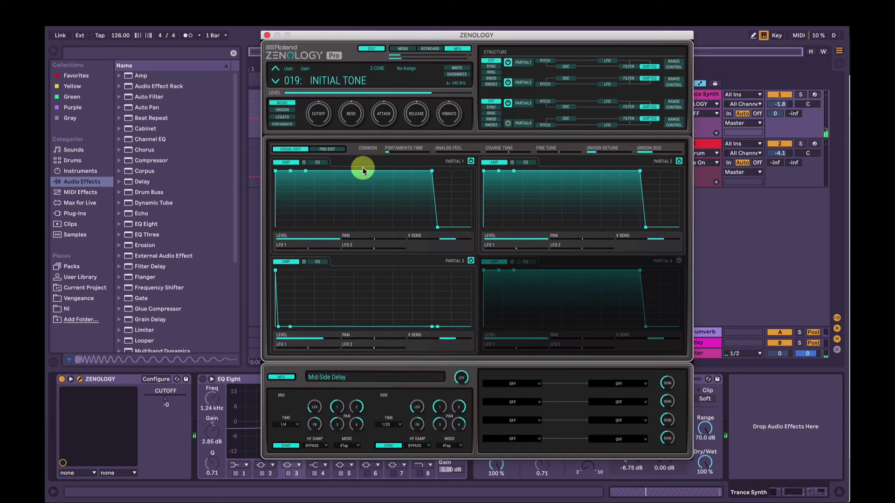
Step: Close the ZENOLOGY window, enable EQ Eight on the Trance Synth track and go through its individual filter bands
click(267, 35)
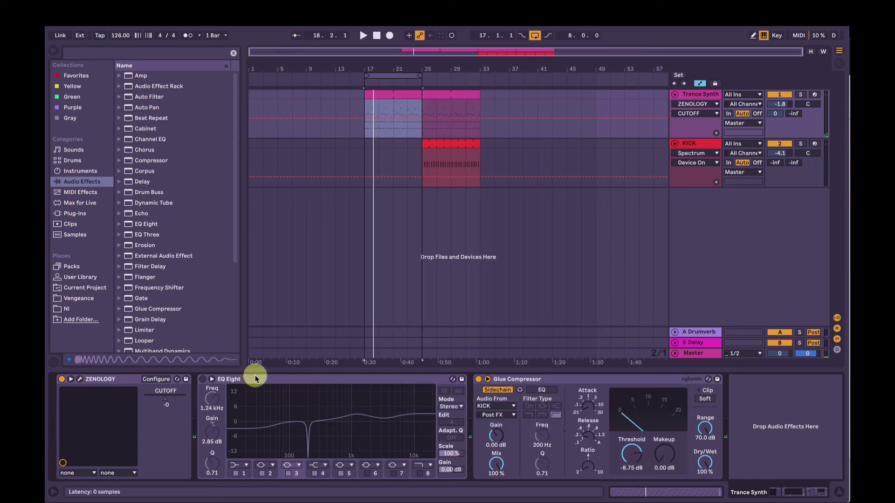
click(247, 380)
click(203, 379)
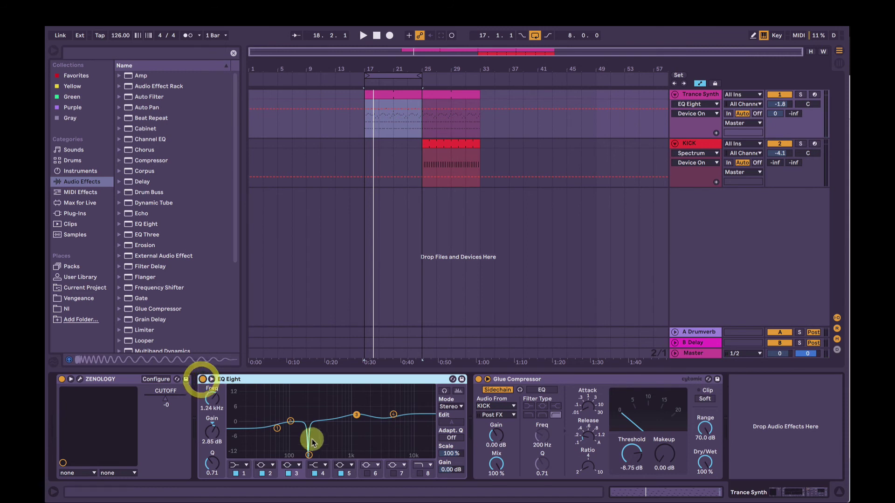
click(249, 473)
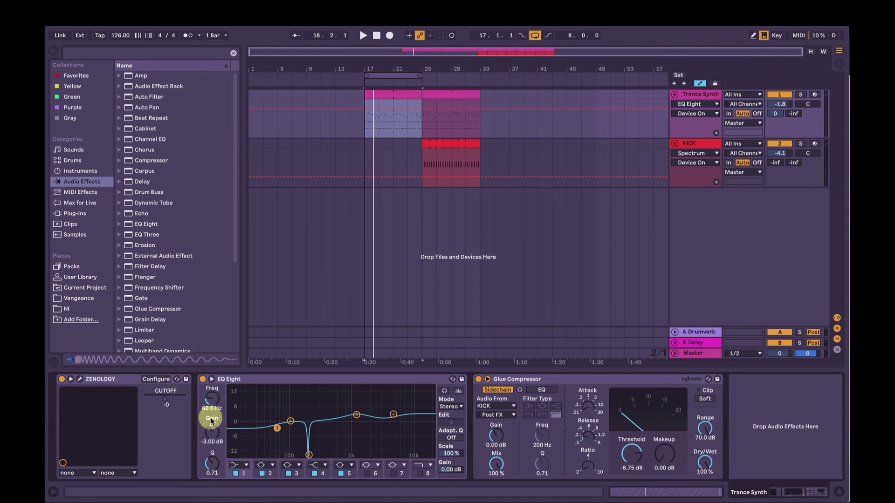
click(322, 474)
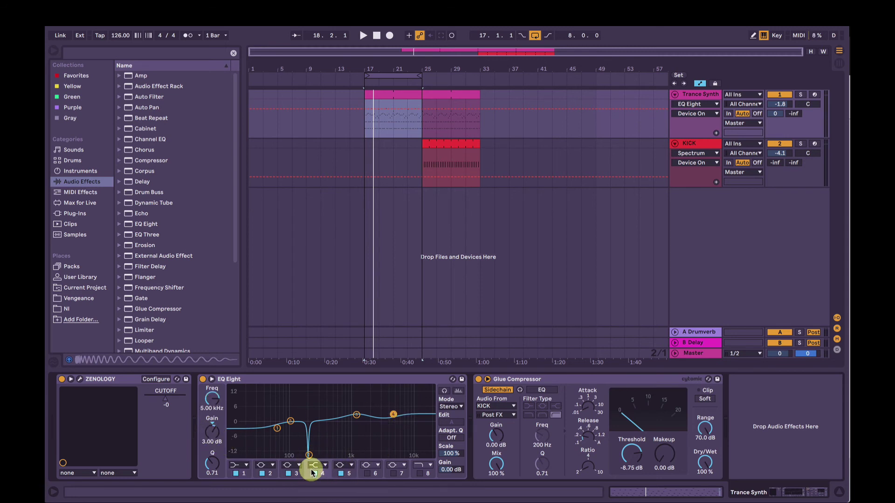
click(271, 473)
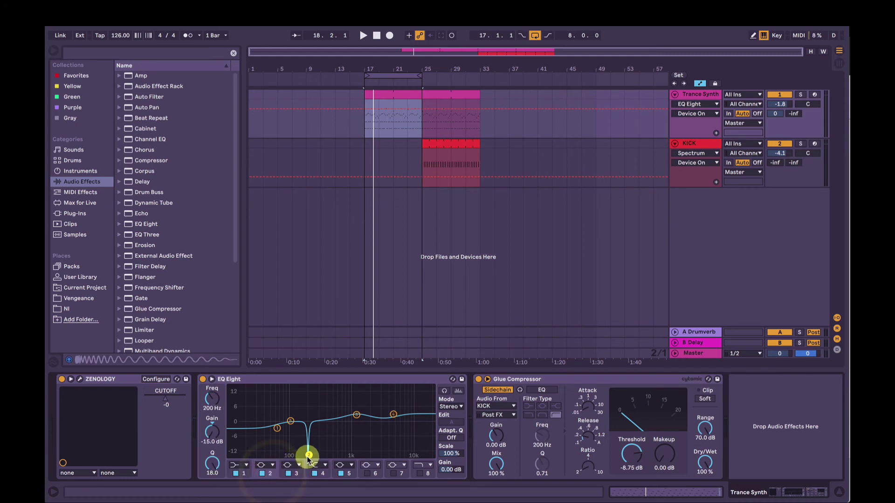
click(295, 473)
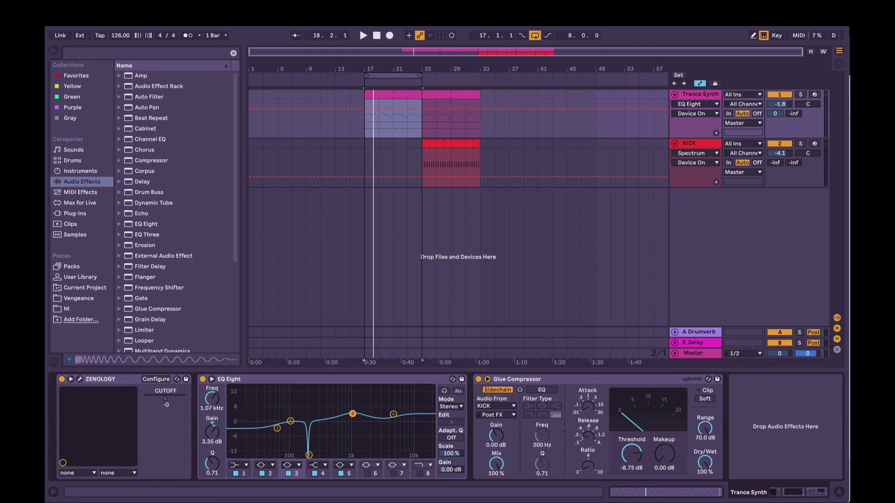
Step: Adjust EQ Eight's band 3 boost to 1.44 kHz and 2.36 dB while listening to the loop
key(space)
mouse_move(352, 414)
mouse_down()
mouse_move(349, 395)
mouse_move(389, 408)
mouse_move(342, 415)
mouse_move(359, 415)
mouse_up()
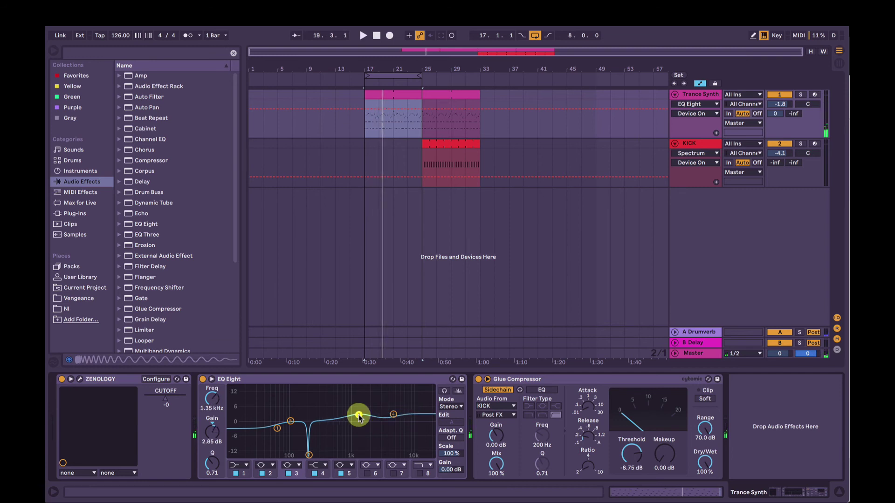
drag(358, 413, 348, 412)
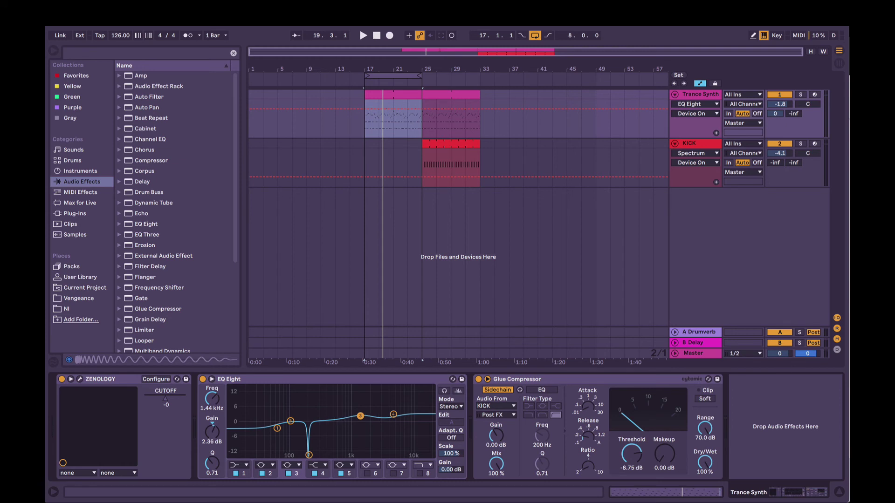
click(360, 415)
key(space)
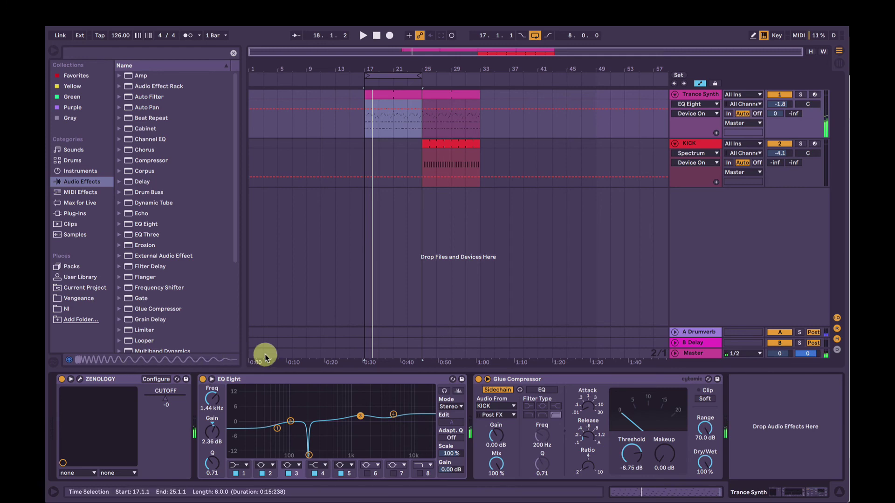
Step: Remove the CUTOFF parameter from ZENOLOGY's configured device parameters
click(156, 379)
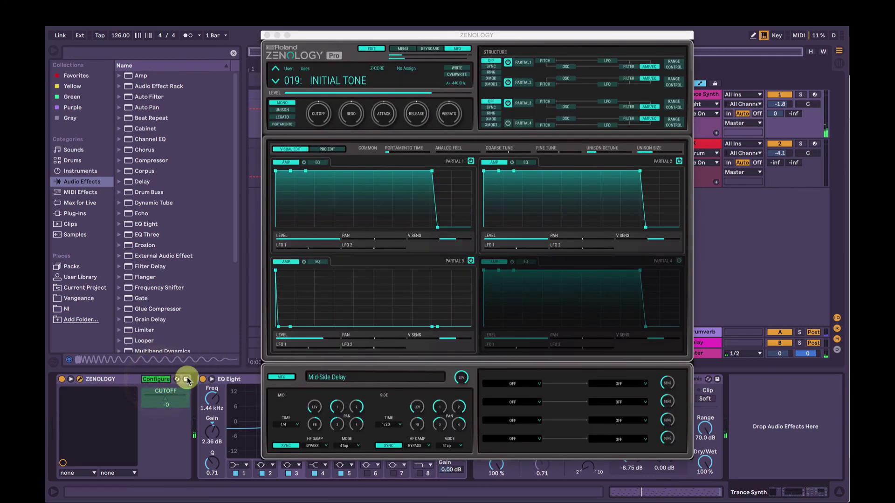
click(182, 399)
key(Delete)
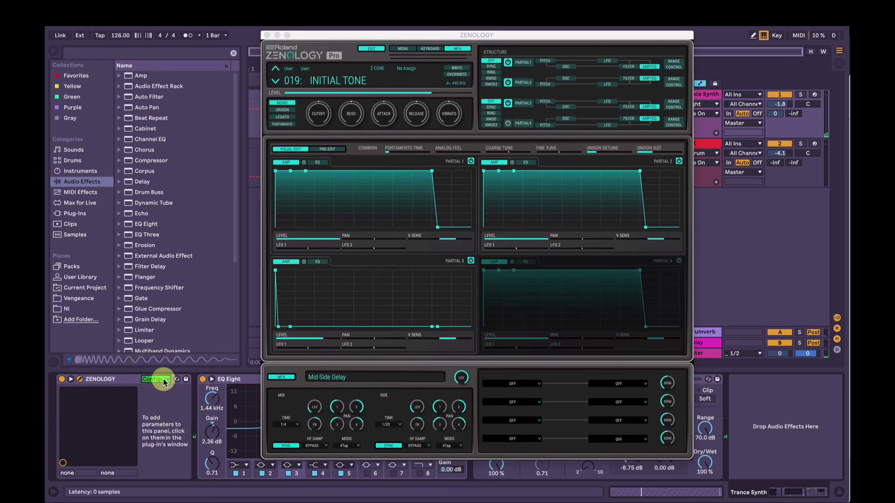
click(163, 380)
Step: Add ZENOLOGY's Cutoff to the configured device parameters and close the plug-in window
click(312, 109)
click(426, 118)
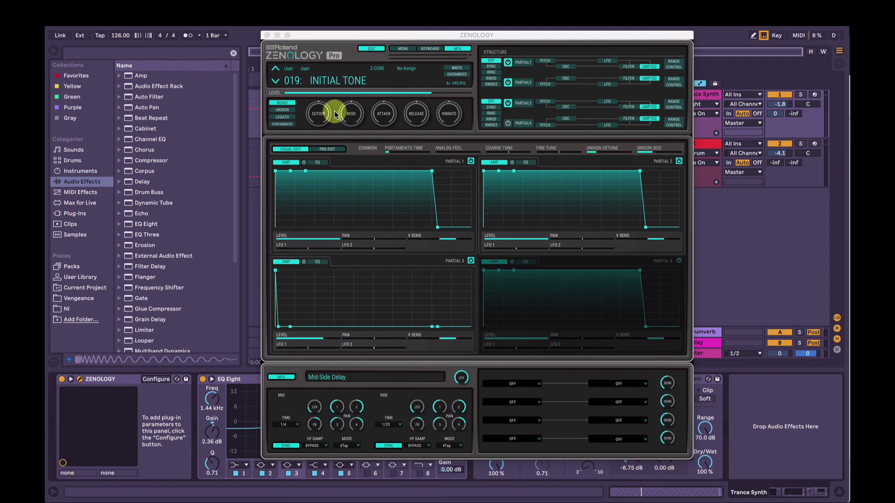
click(161, 381)
click(315, 115)
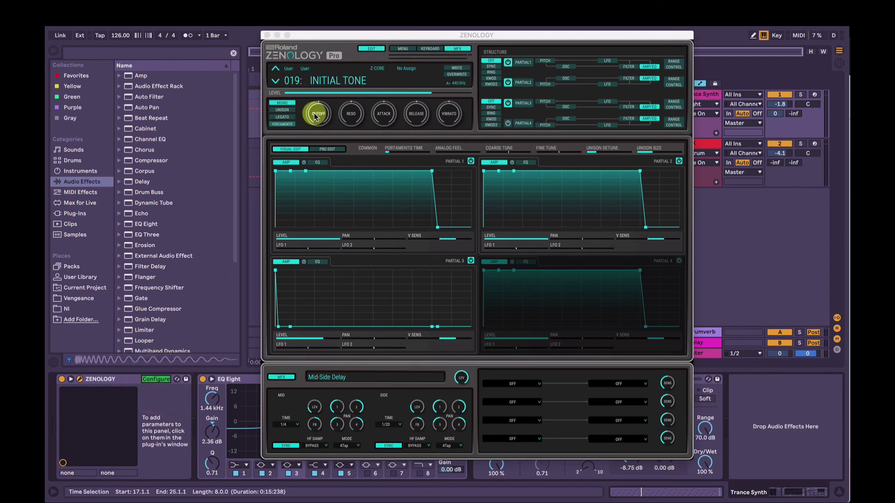
drag(318, 113, 319, 114)
click(163, 381)
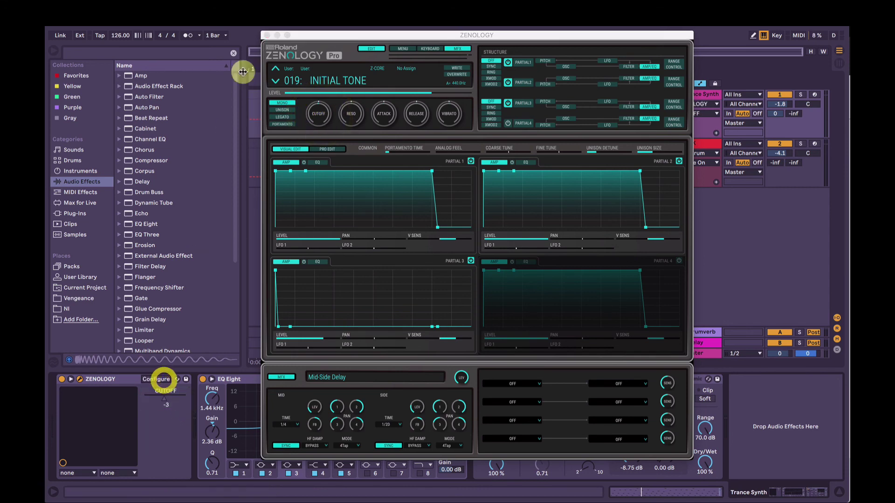
click(267, 35)
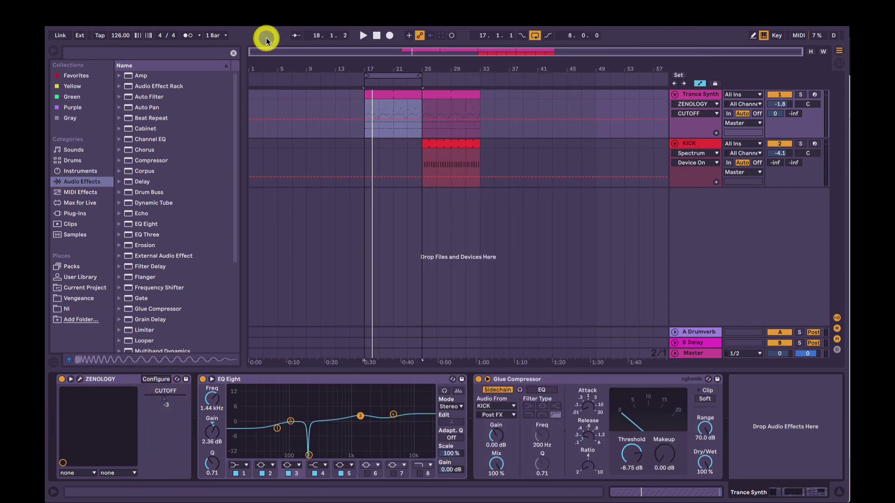
Step: Lower the device's CUTOFF parameter to -21 during playback and show its automation on the Trance Synth track
key(space)
mouse_move(164, 399)
mouse_down()
mouse_move(146, 399)
mouse_move(164, 409)
mouse_move(182, 399)
mouse_move(158, 400)
mouse_up()
key(space)
right_click(159, 403)
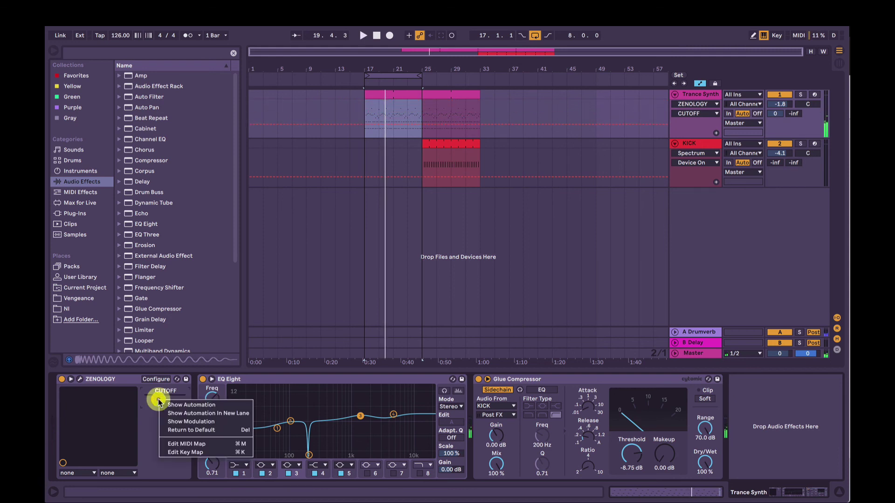
click(161, 403)
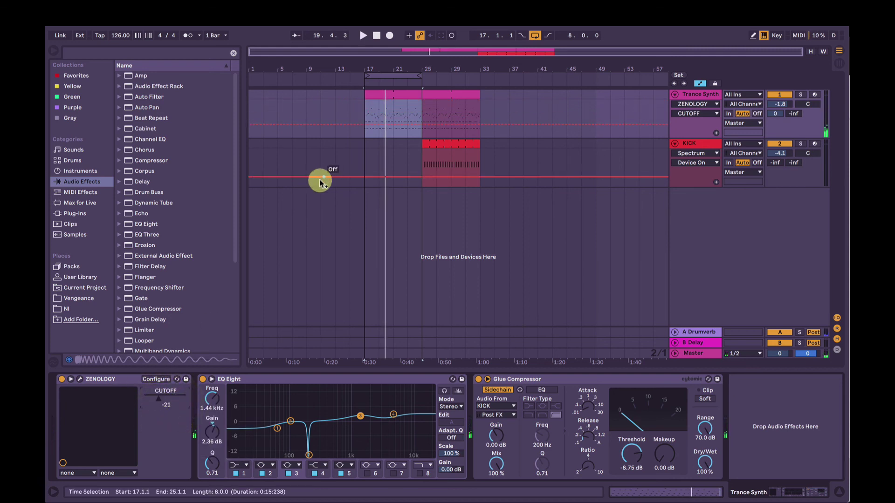
Step: Draw cutoff automation rising from -64 at bar 17 to a peak at bar 25 and falling back to -64 at bar 33
drag(365, 124, 365, 131)
click(420, 132)
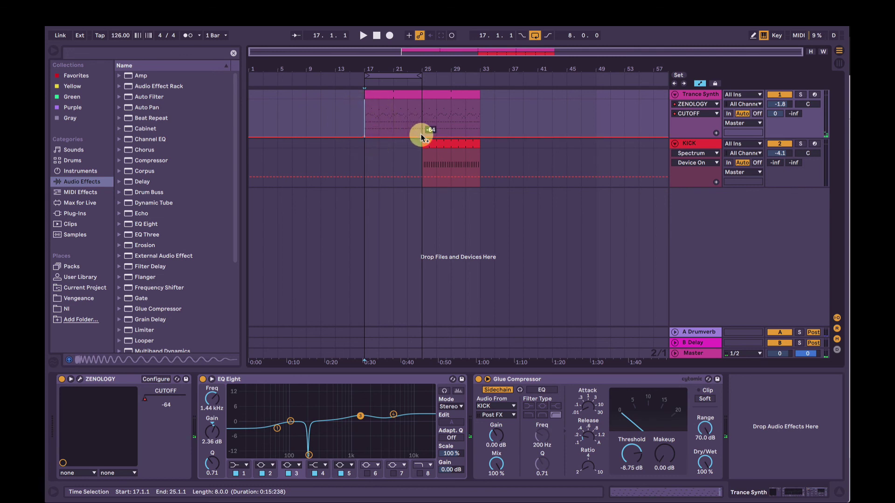
drag(419, 133, 422, 99)
drag(481, 102, 482, 137)
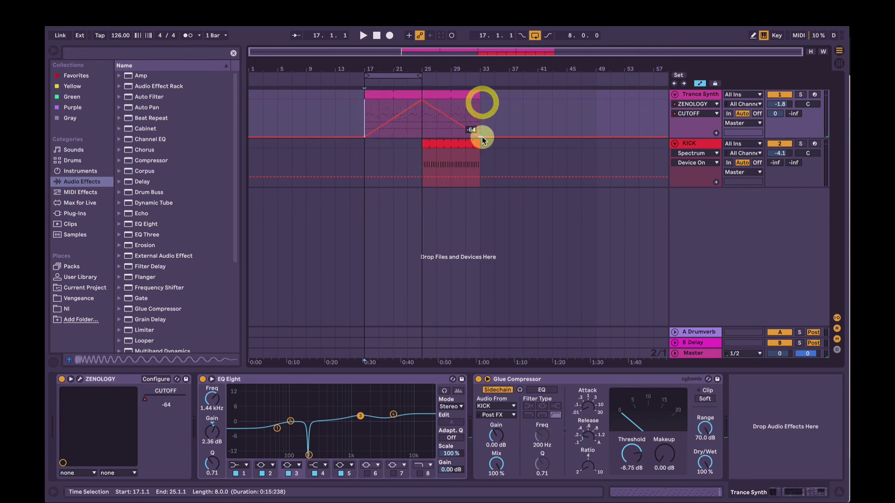
Step: Curve both cutoff automation segments, with the rise starting slowly and the fall steepening towards bar 33
drag(394, 125, 450, 106)
click(447, 112)
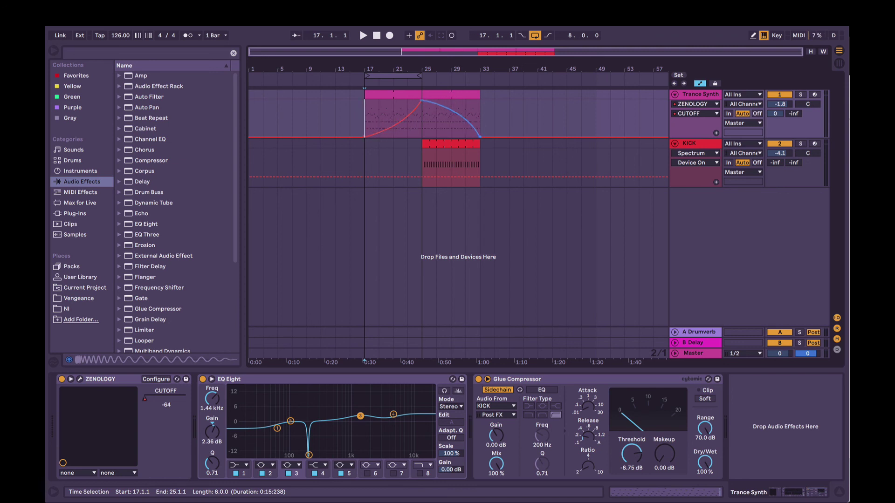
click(406, 122)
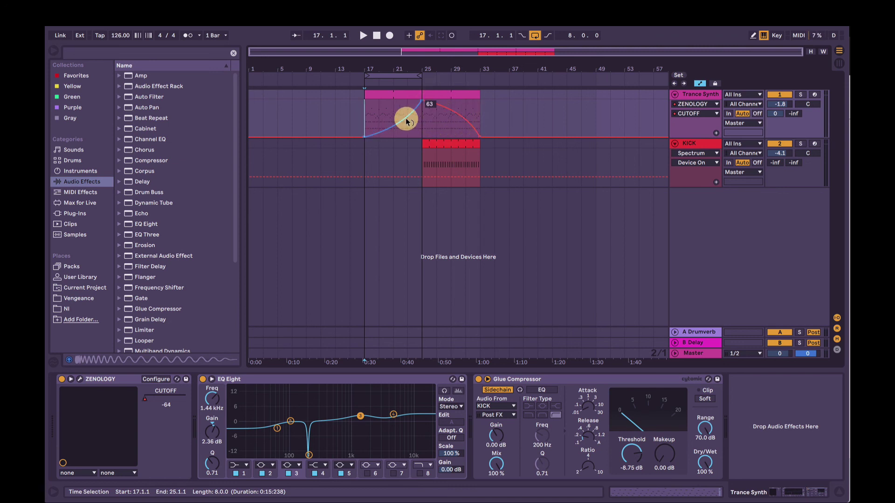
Step: Turn off looping and play the arrangement from bar 17 to hear the cutoff automation with the kick
click(359, 112)
click(535, 35)
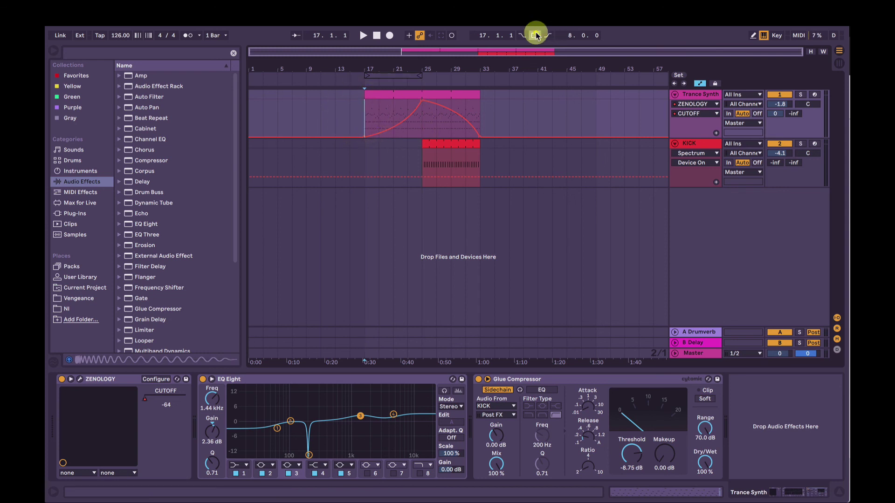
key(space)
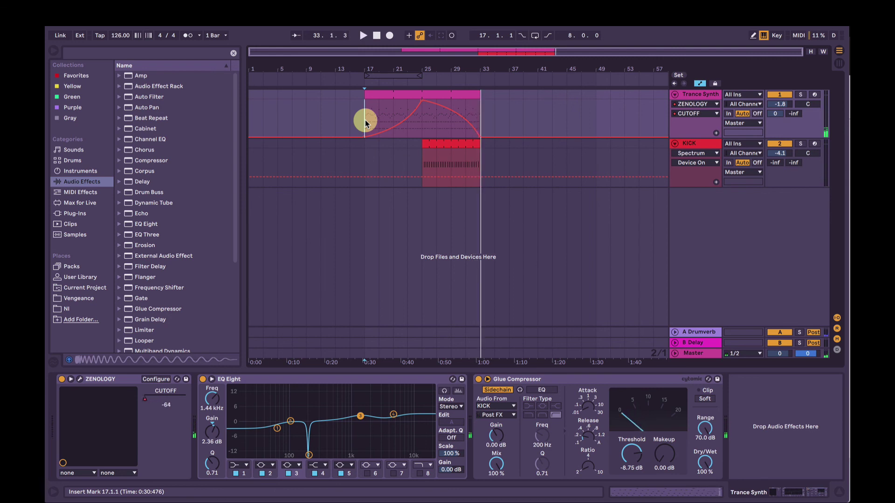
click(399, 80)
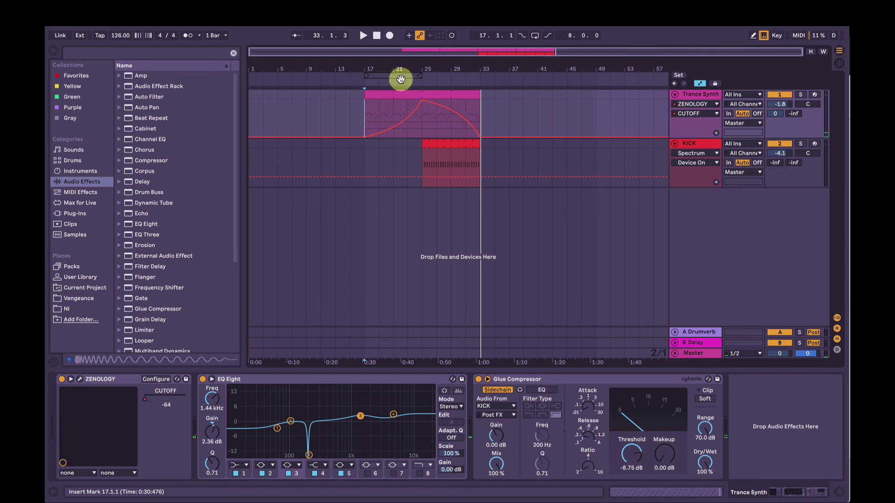